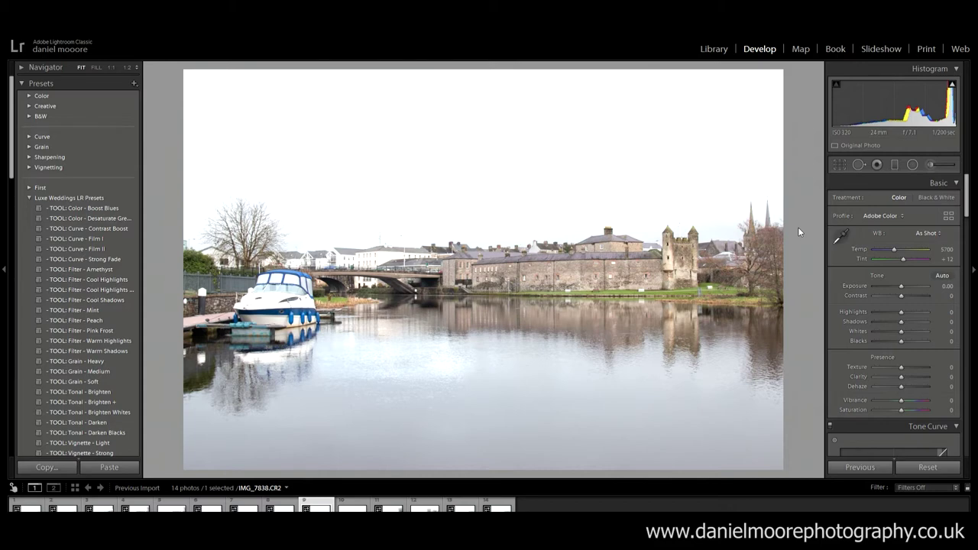
Step: Select the three consecutive river photos from IMG_7838 to IMG_7840 and merge them into a panorama with Cylindrical projection and Auto Settings
key(Right)
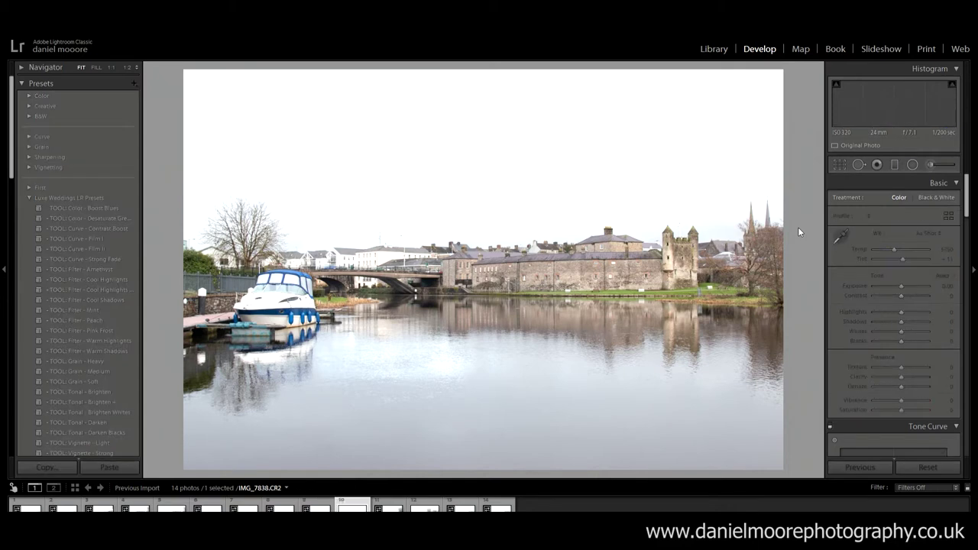
key(Right)
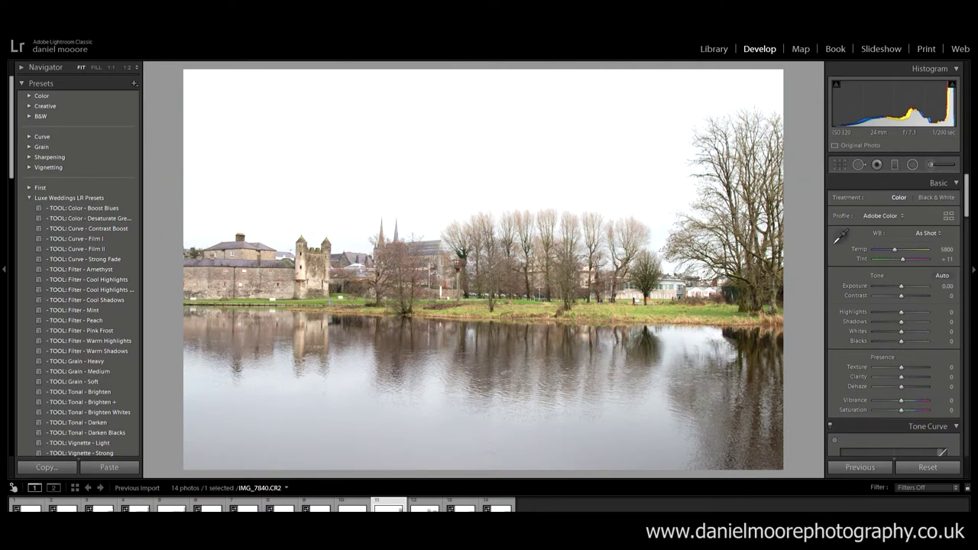
key(Left)
key(Left)
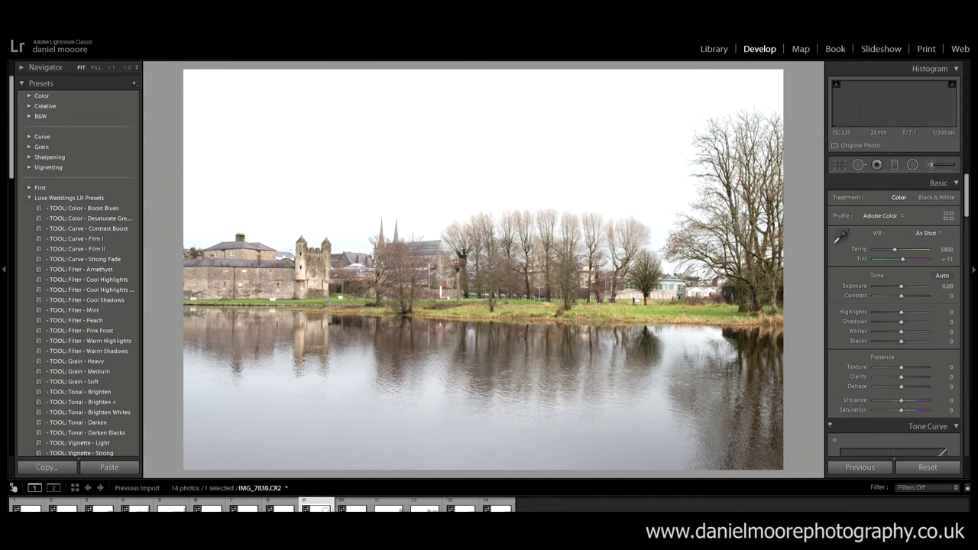
key(shift+Right)
key(shift+Right)
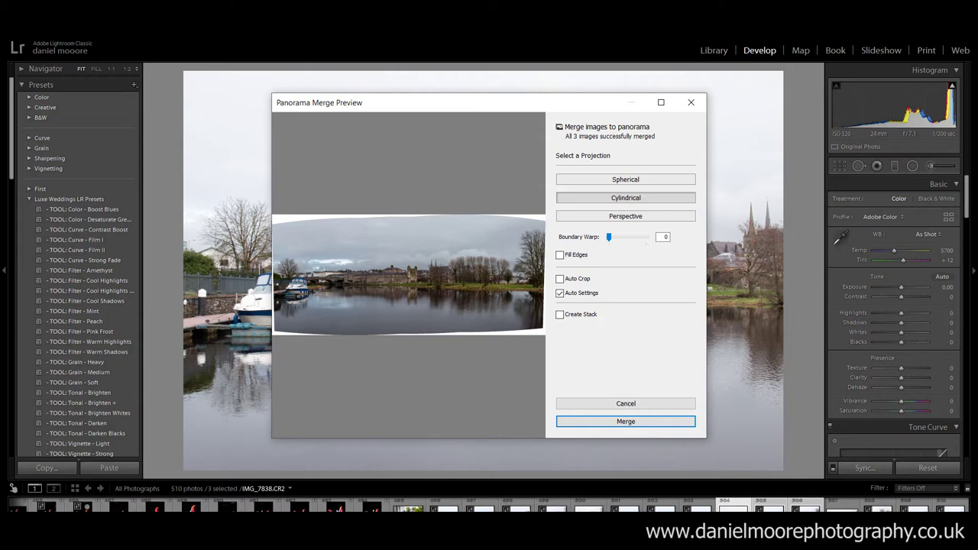
click(642, 420)
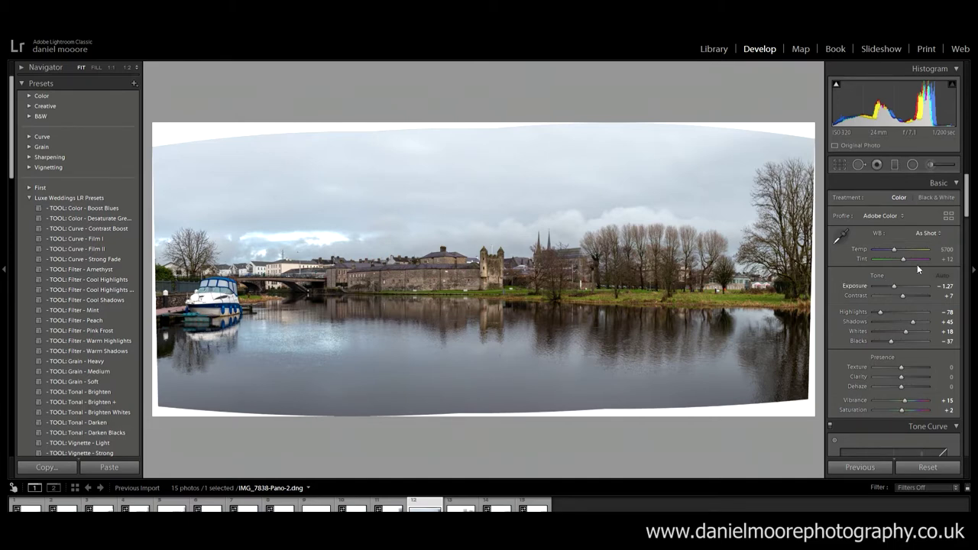
Step: Set the panorama's exposure to -0.33, highlights to -77 and shadows to +62
click(901, 280)
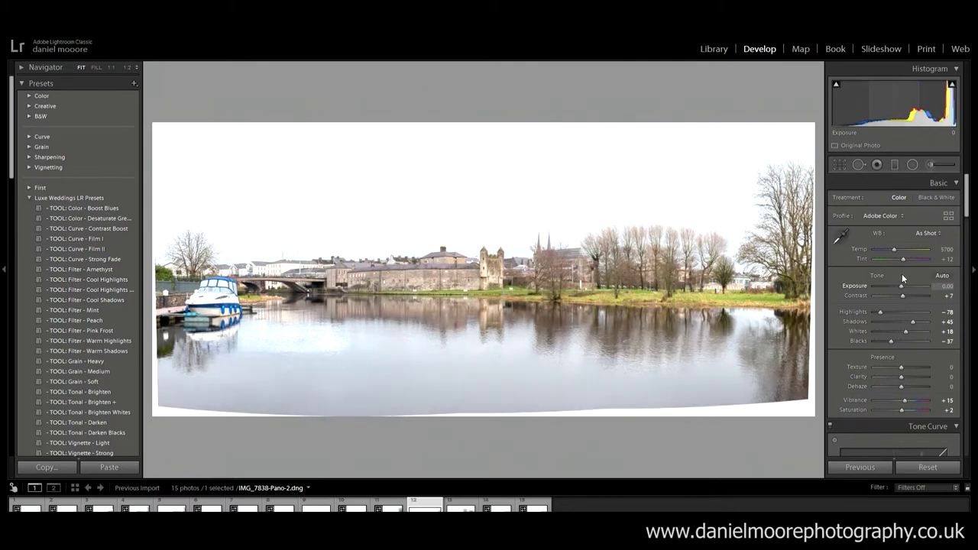
drag(902, 274, 899, 273)
alt+click(899, 273)
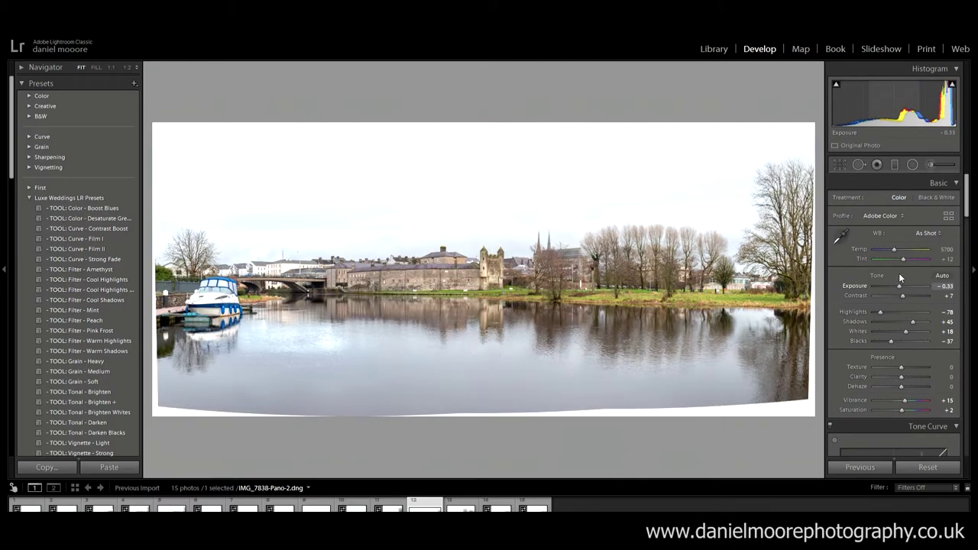
scroll(967, 203, down, 2)
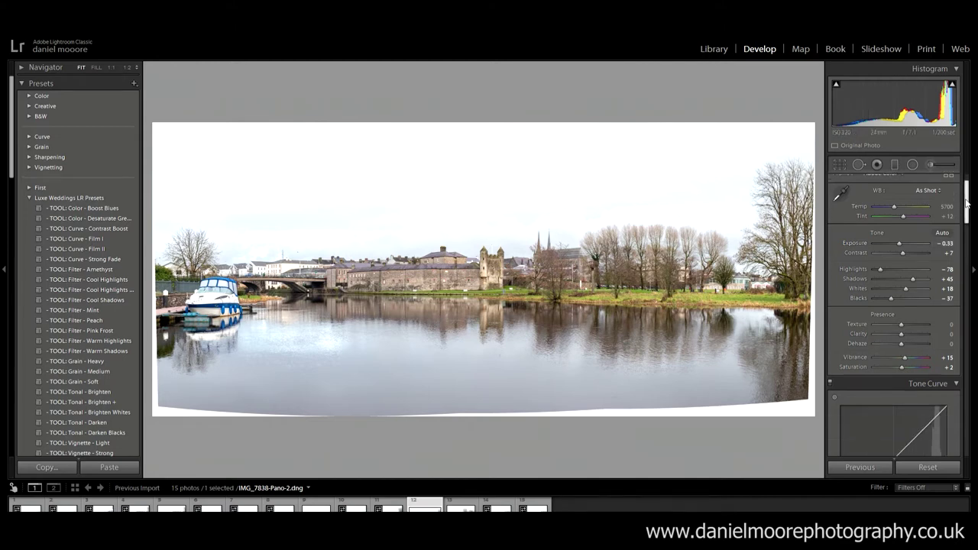
scroll(964, 170, up, 2)
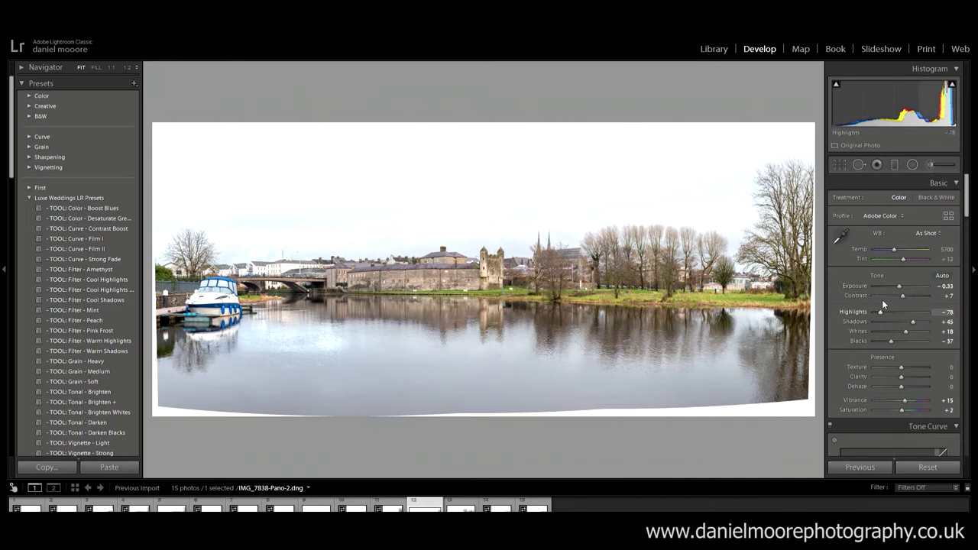
alt+click(882, 300)
mouse_move(909, 311)
mouse_down()
mouse_move(899, 305)
mouse_move(915, 308)
mouse_up()
Step: Examine the castle, waterfront buildings and bridge at 1:1 magnification, then return to the full panorama
click(613, 285)
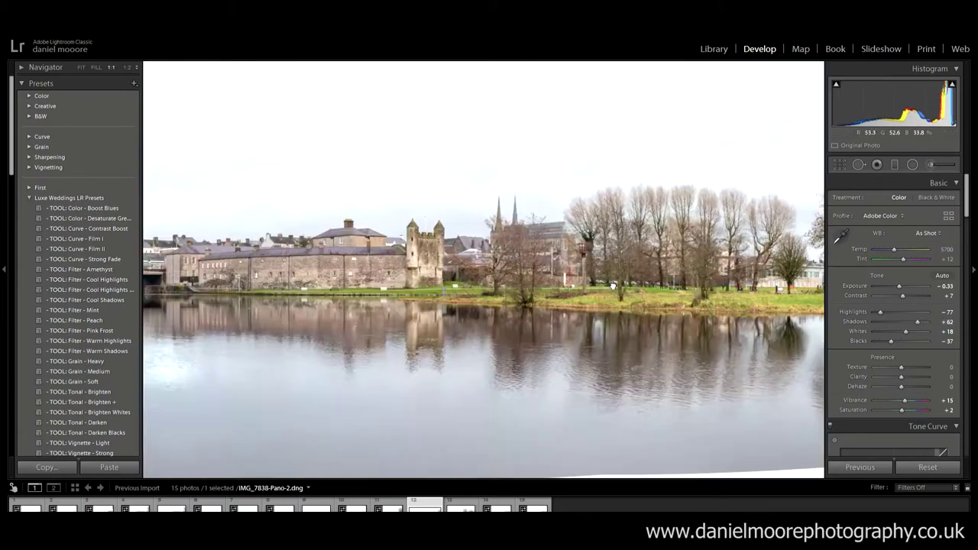
drag(318, 217, 716, 301)
drag(383, 227, 686, 230)
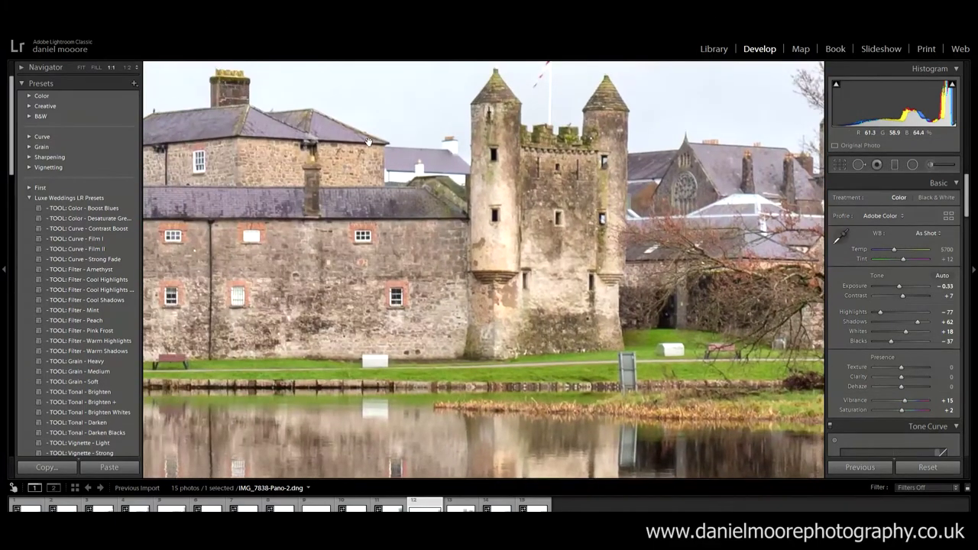
drag(418, 144, 572, 238)
drag(460, 302, 686, 137)
drag(506, 316, 795, 180)
drag(572, 321, 813, 308)
drag(398, 68, 627, 307)
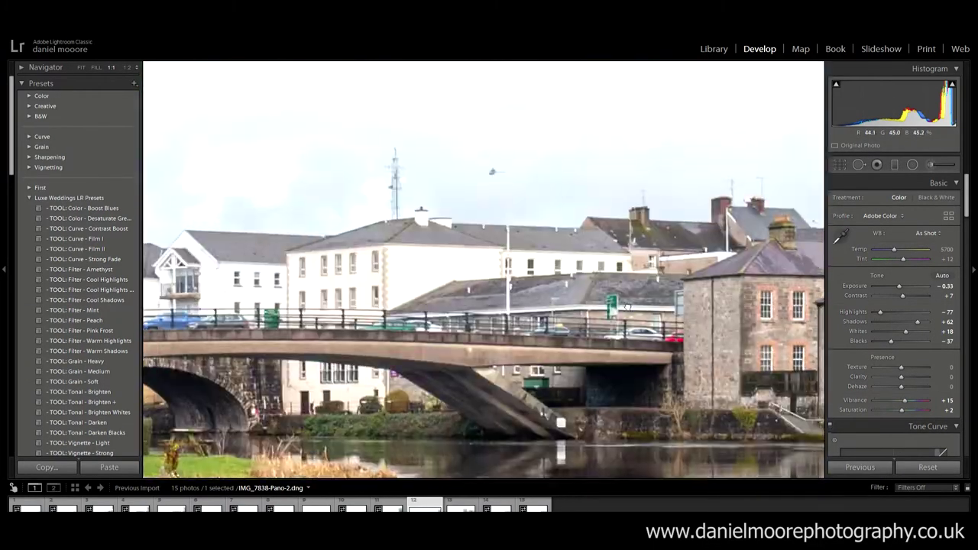
click(480, 196)
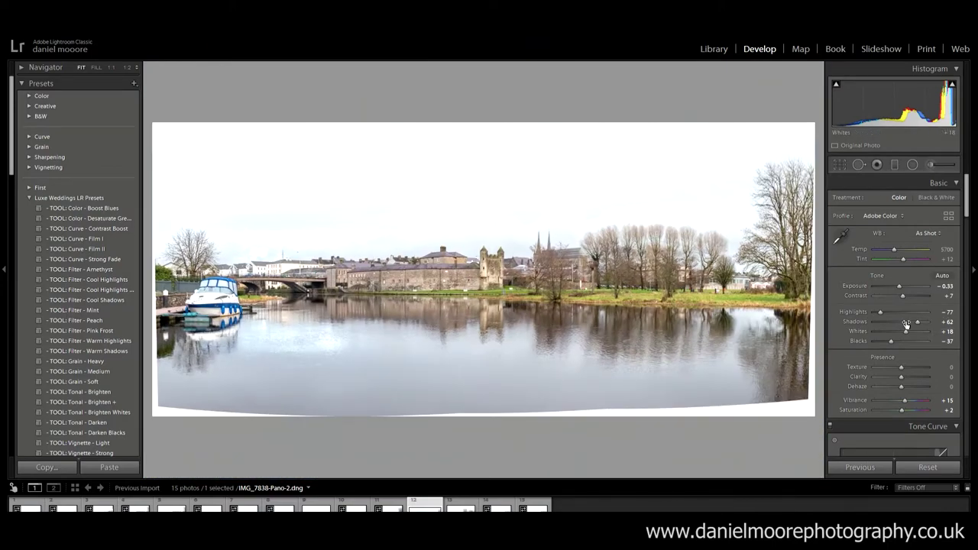
Step: Set the panorama's whites to +7, blacks to -50, contrast to +9 and vibrance to +30
mouse_move(907, 321)
mouse_down()
mouse_move(917, 324)
mouse_move(902, 317)
mouse_up()
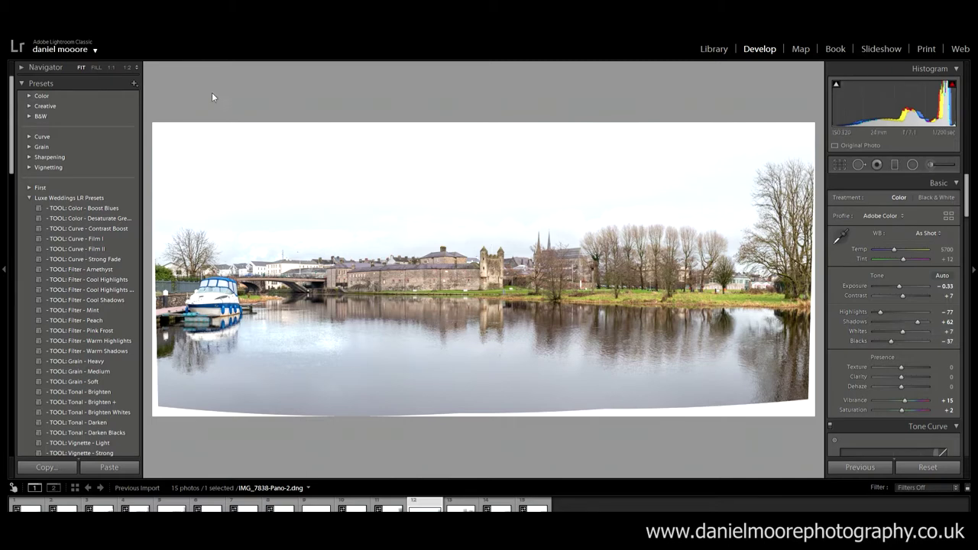
mouse_move(893, 336)
mouse_down()
mouse_move(877, 330)
mouse_move(887, 325)
mouse_up()
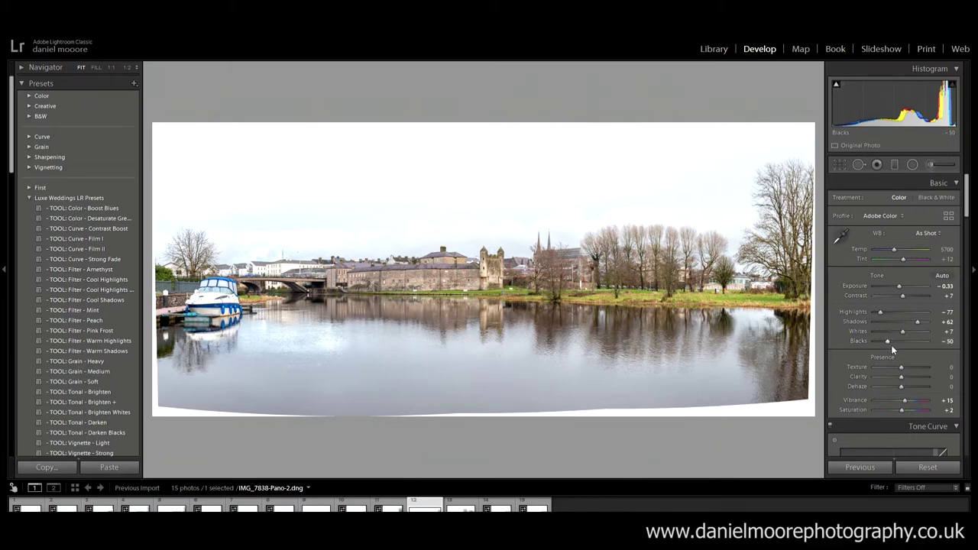
drag(903, 296, 903, 280)
drag(968, 190, 968, 211)
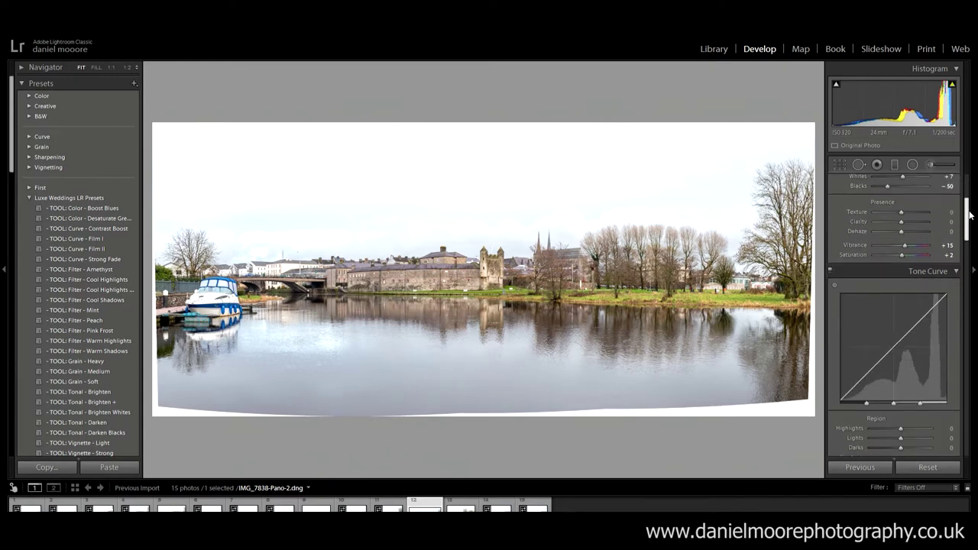
drag(911, 240, 915, 242)
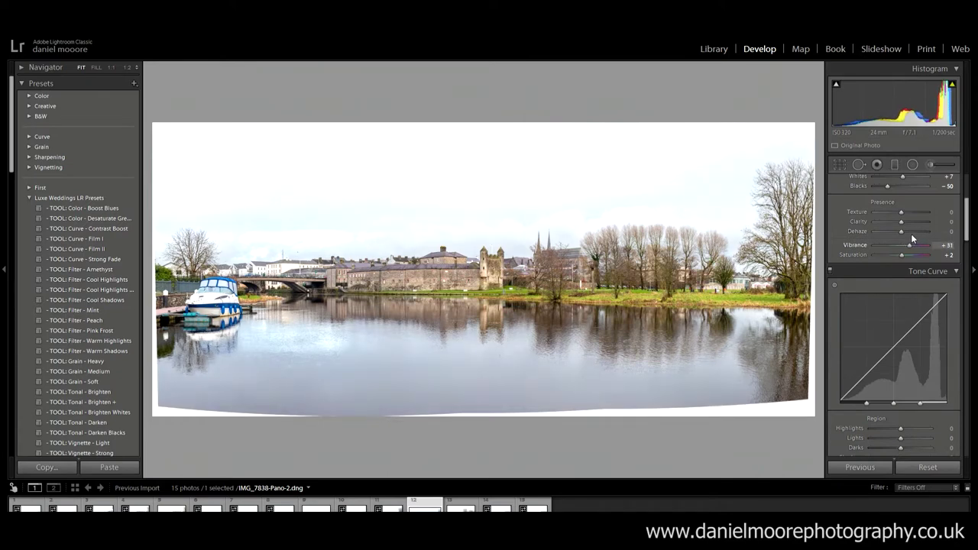
Step: Raise the HSL saturation to +6 for red, +50 for orange, +30 for yellow, +14 for green and +46 for blue
scroll(911, 233, down, 5)
scroll(898, 306, down, 1)
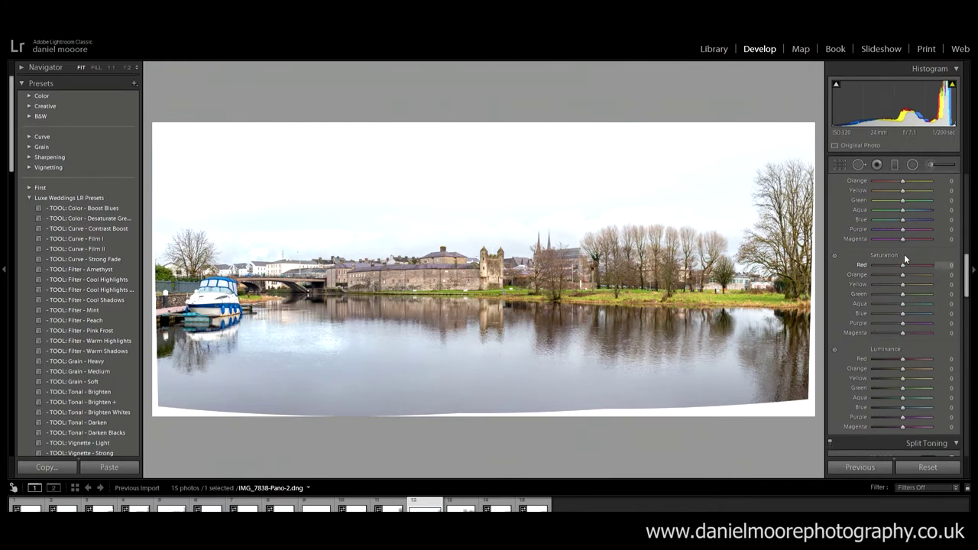
drag(903, 265, 975, 243)
mouse_move(931, 265)
mouse_down()
mouse_move(903, 269)
mouse_move(939, 273)
mouse_move(917, 262)
mouse_up()
drag(917, 262, 917, 313)
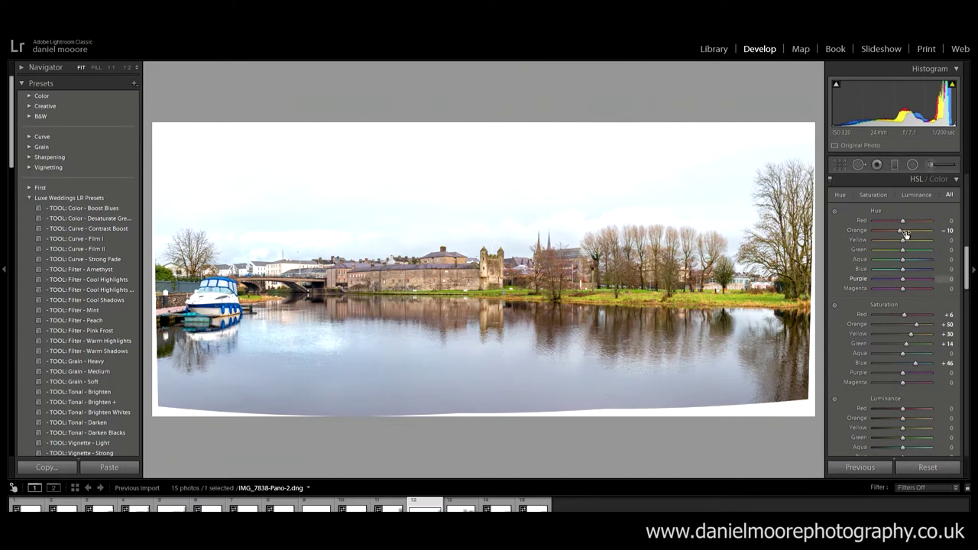
Step: Set the HSL hue to -8 for orange, +6 for yellow, +14 for green and -10 for blue
drag(901, 222, 902, 223)
mouse_move(902, 228)
mouse_down()
mouse_move(921, 225)
mouse_move(904, 222)
mouse_move(908, 234)
mouse_up()
drag(895, 257, 901, 257)
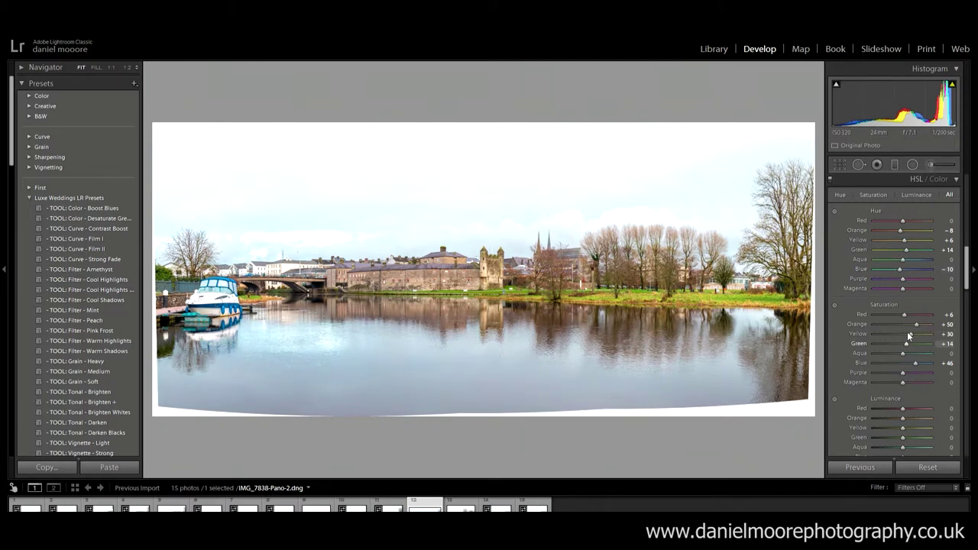
Step: Adjust the HSL saturation to +23 for orange, -17 for green and +33 for yellow, sampling the grass bank with the targeted adjustment
drag(908, 332, 908, 310)
click(835, 304)
drag(665, 294, 717, 288)
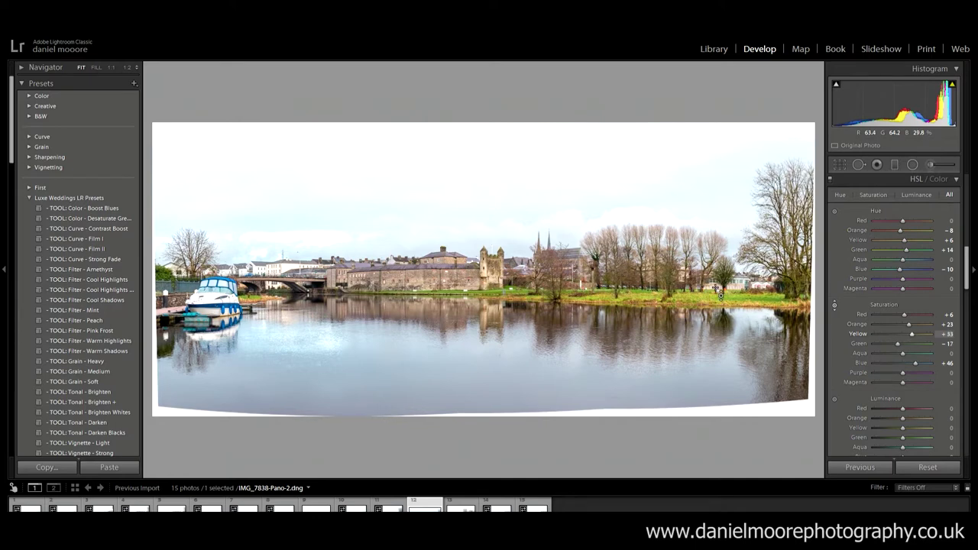
Step: Start cropping the panorama with an unlocked aspect ratio and trim a narrow strip from both vertical sides
click(841, 165)
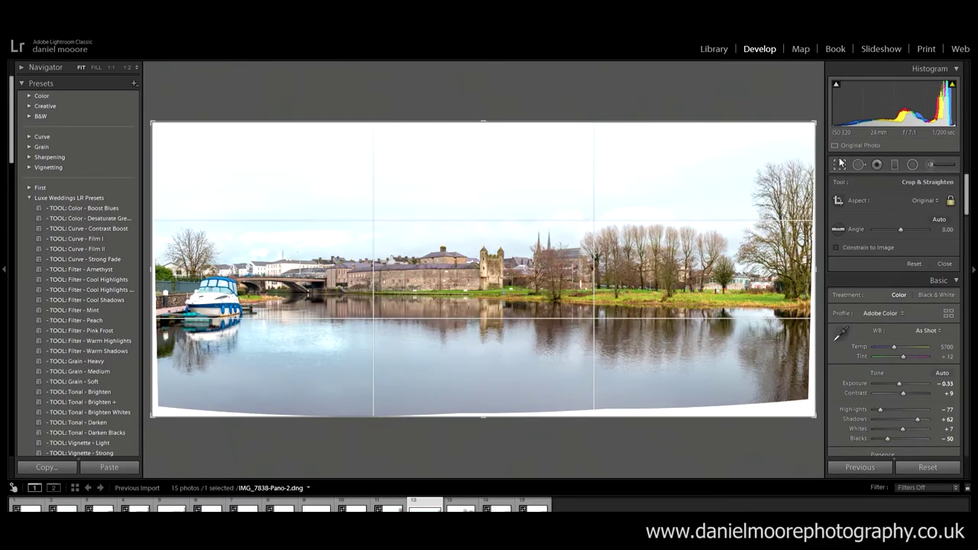
click(951, 200)
mouse_move(816, 260)
mouse_down()
mouse_move(809, 263)
mouse_move(818, 261)
mouse_up()
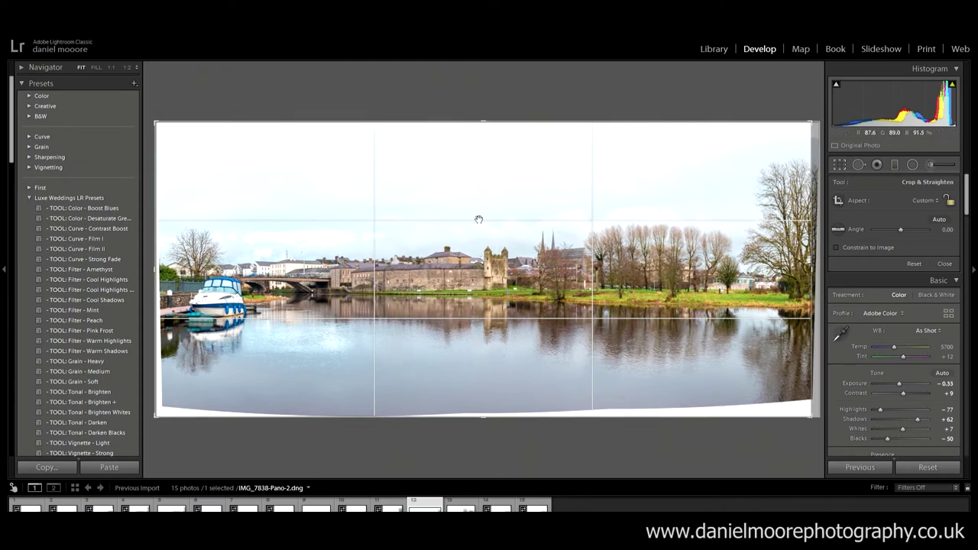
drag(157, 266, 168, 265)
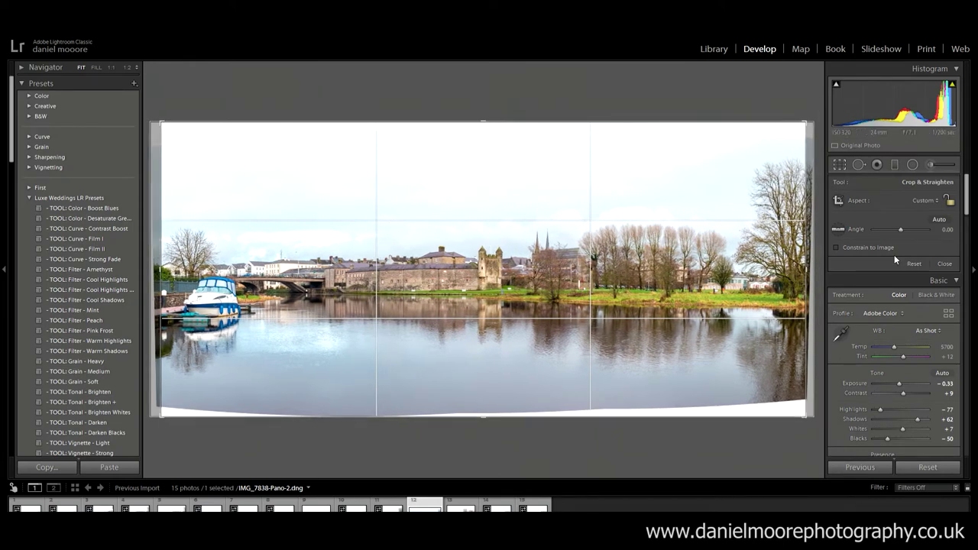
Step: Straighten the panorama along the far waterline and fine-tune the crop angle to -0.50
click(841, 225)
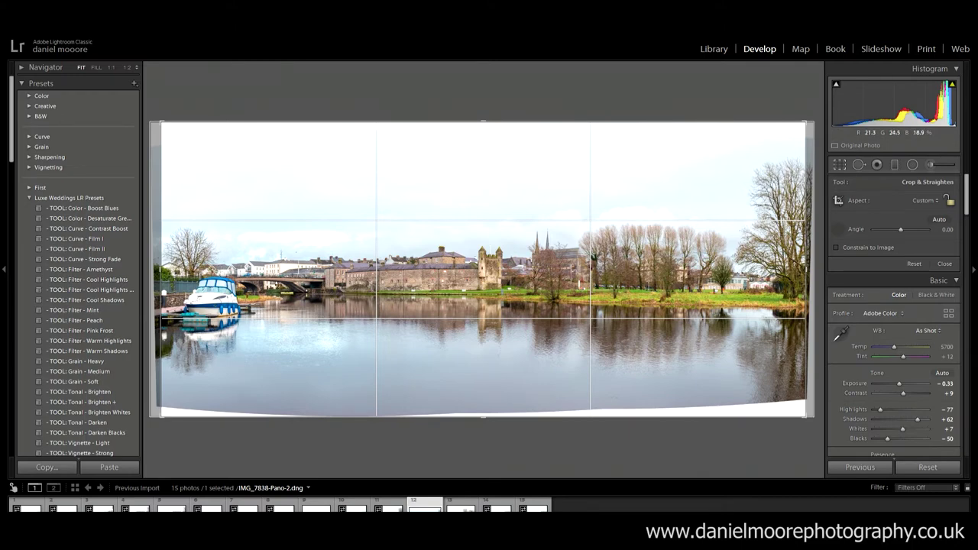
drag(273, 293, 546, 290)
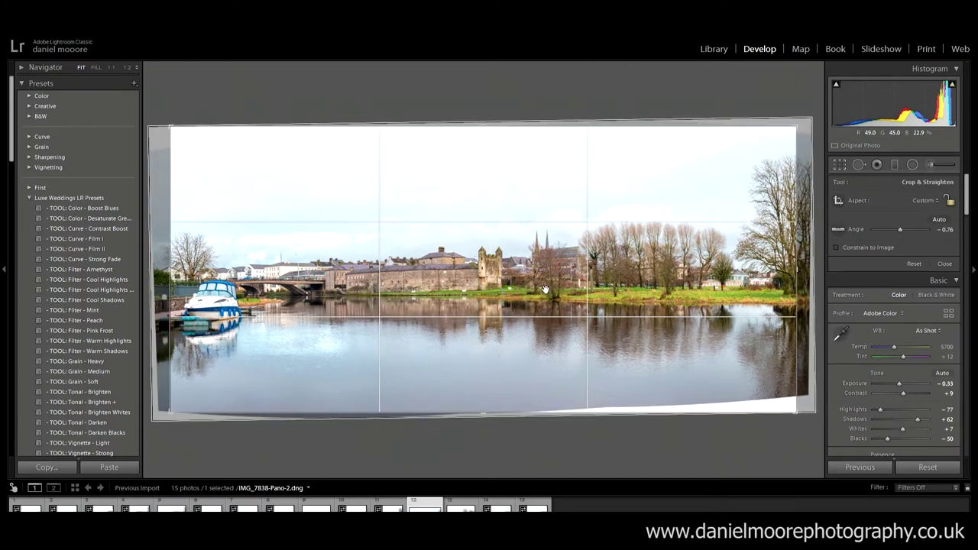
drag(819, 266, 821, 258)
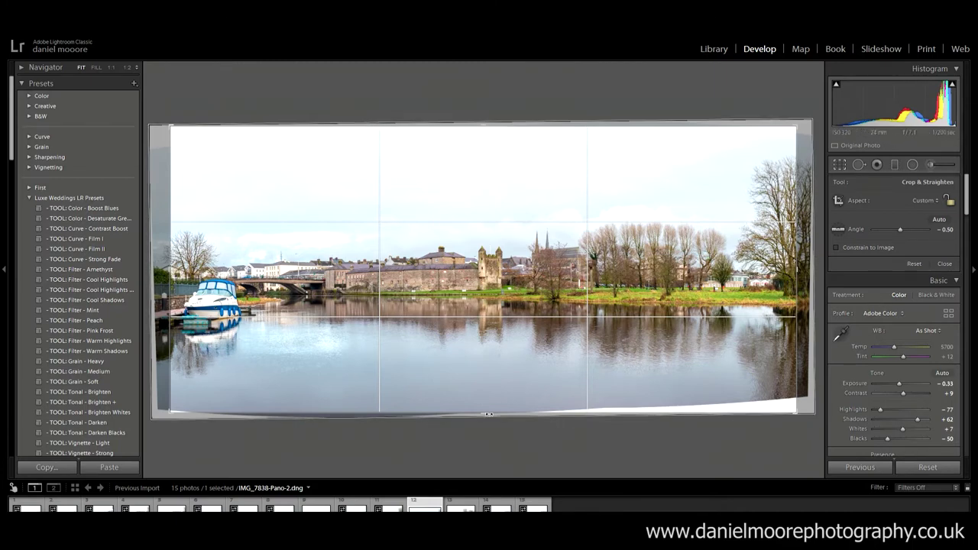
Step: Crop off the curved white borders above and below the panorama, widen the crop slightly at both sides, and apply it
drag(487, 412, 485, 400)
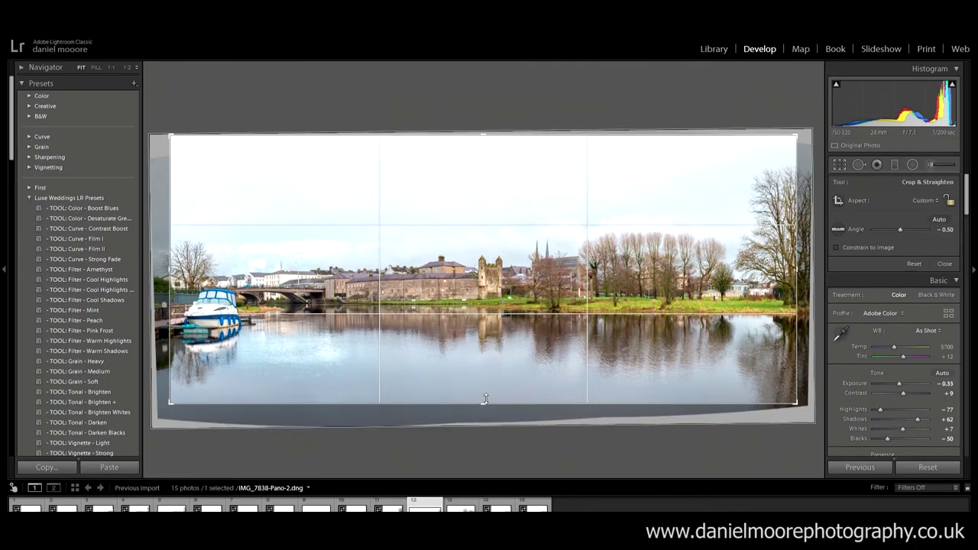
drag(469, 126, 469, 139)
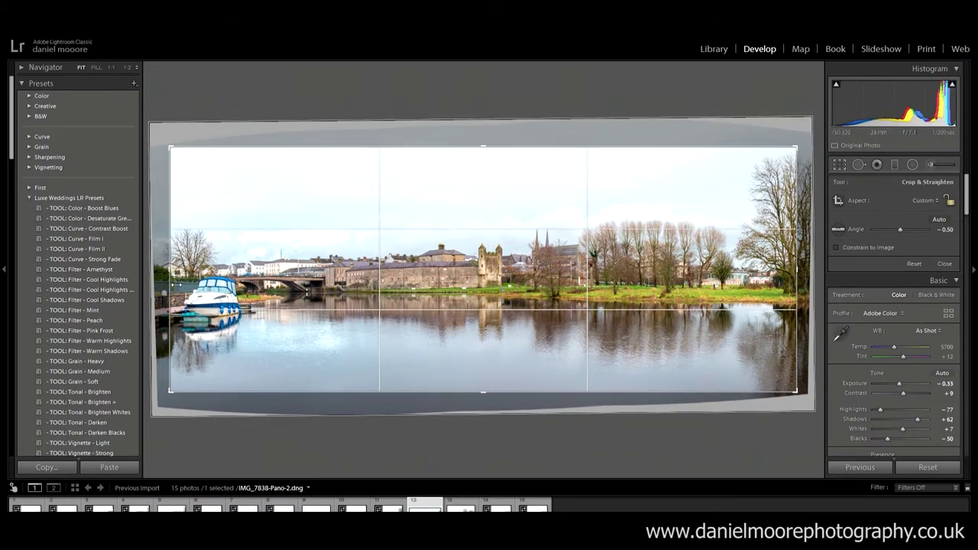
drag(175, 285, 171, 287)
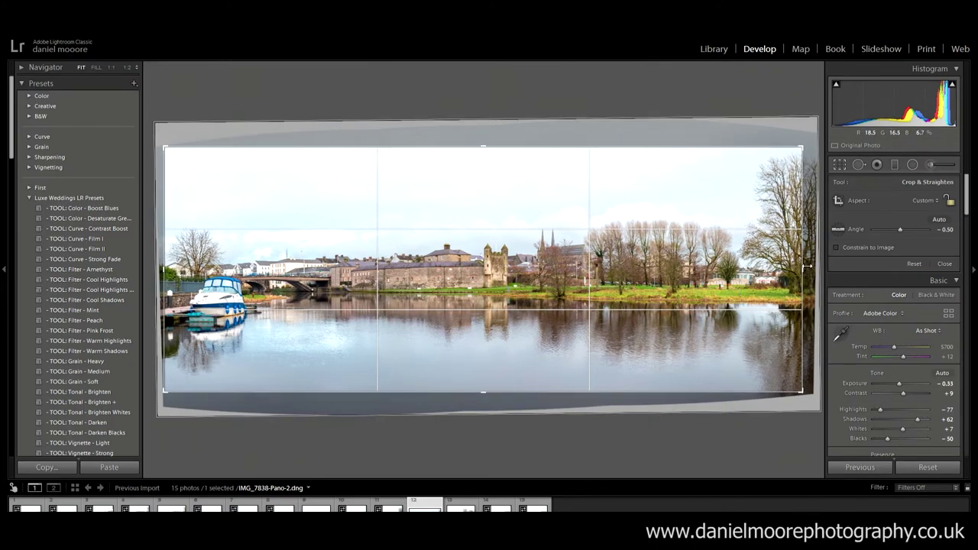
drag(804, 266, 814, 265)
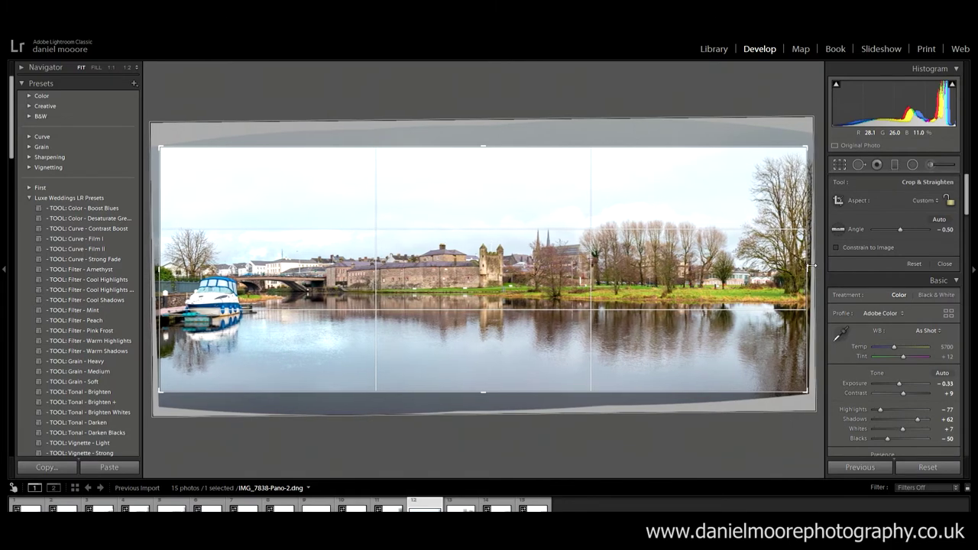
key(Return)
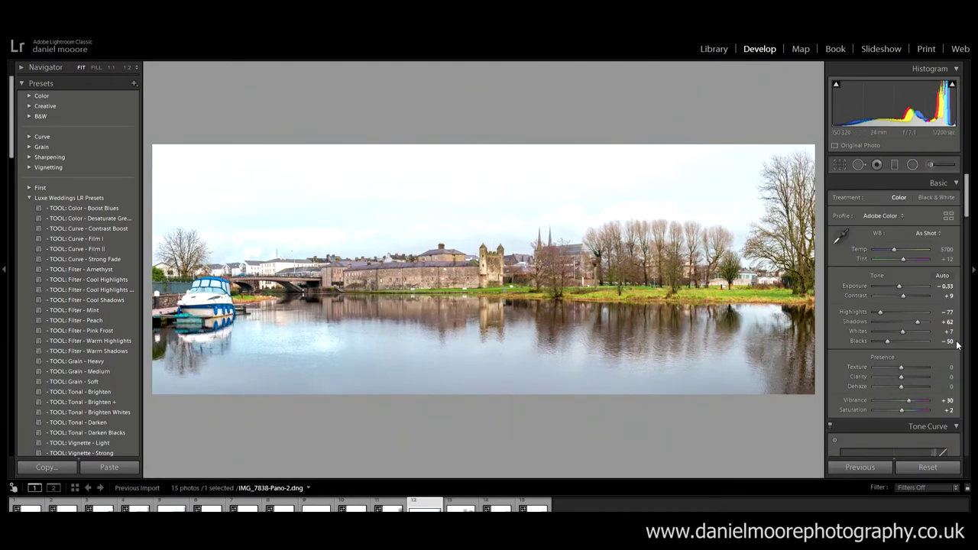
Step: Reopen the panorama's crop, change the straightening angle to -0.25, and apply it
click(841, 164)
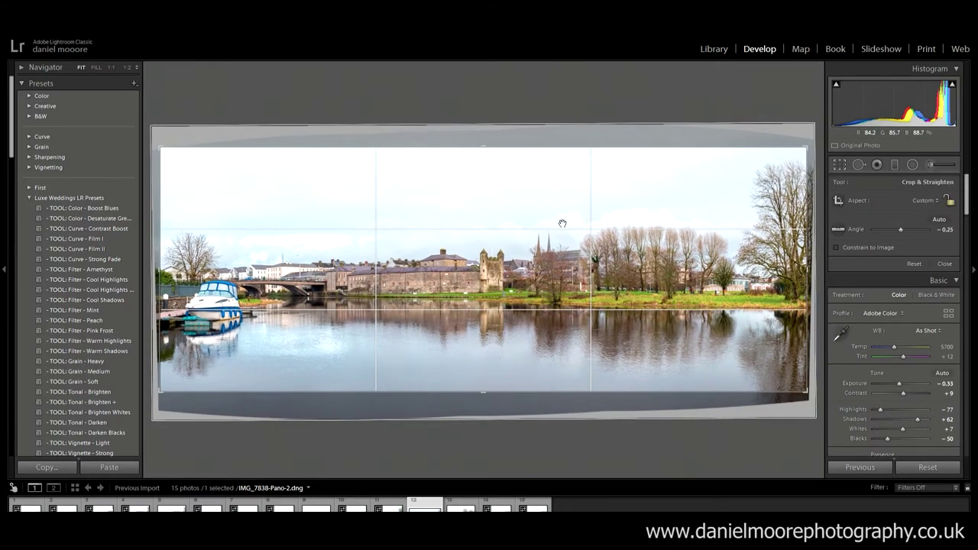
key(Return)
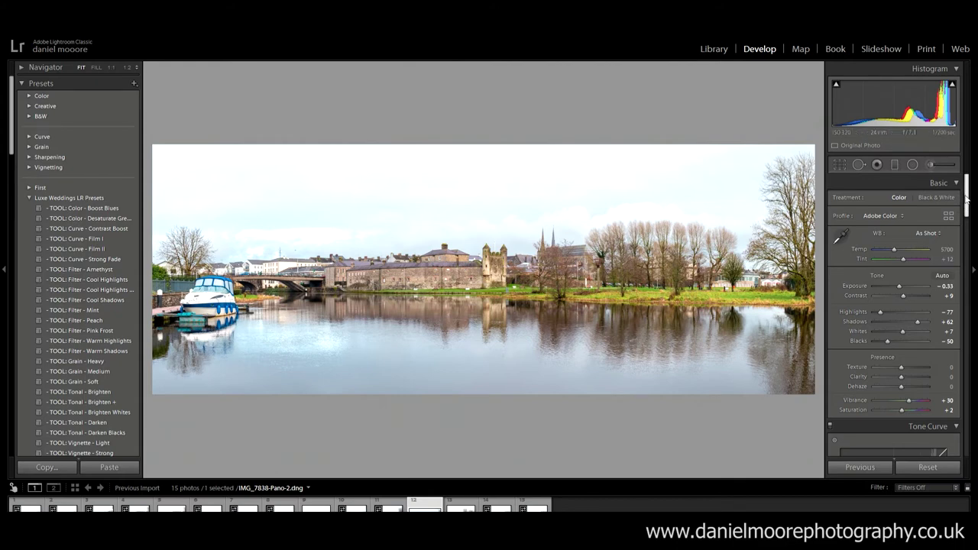
mouse_move(966, 191)
mouse_down()
mouse_move(968, 224)
mouse_move(971, 205)
mouse_up()
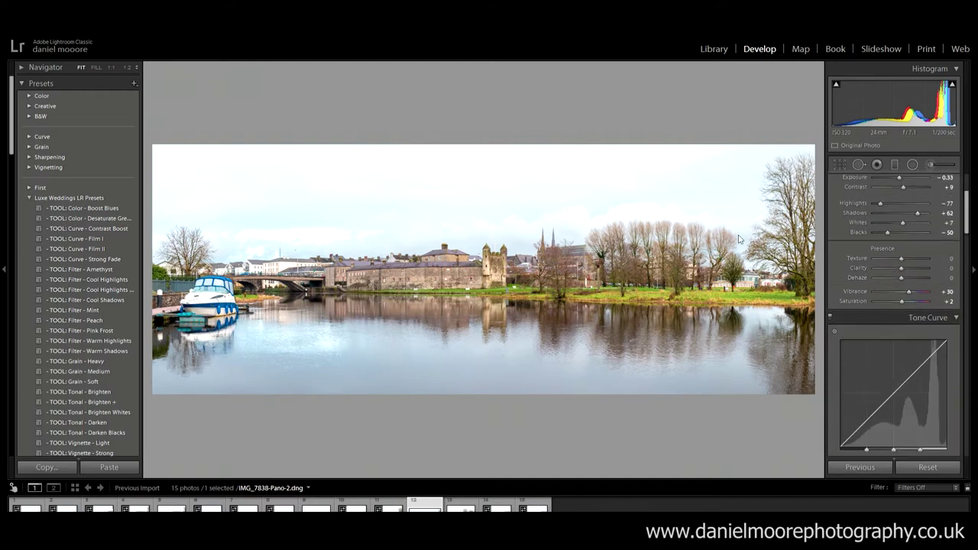
Step: Set the panorama's texture to +9 and its sharpening amount to 74
mouse_move(903, 246)
mouse_down()
mouse_move(918, 243)
mouse_move(907, 245)
mouse_up()
drag(965, 208, 967, 333)
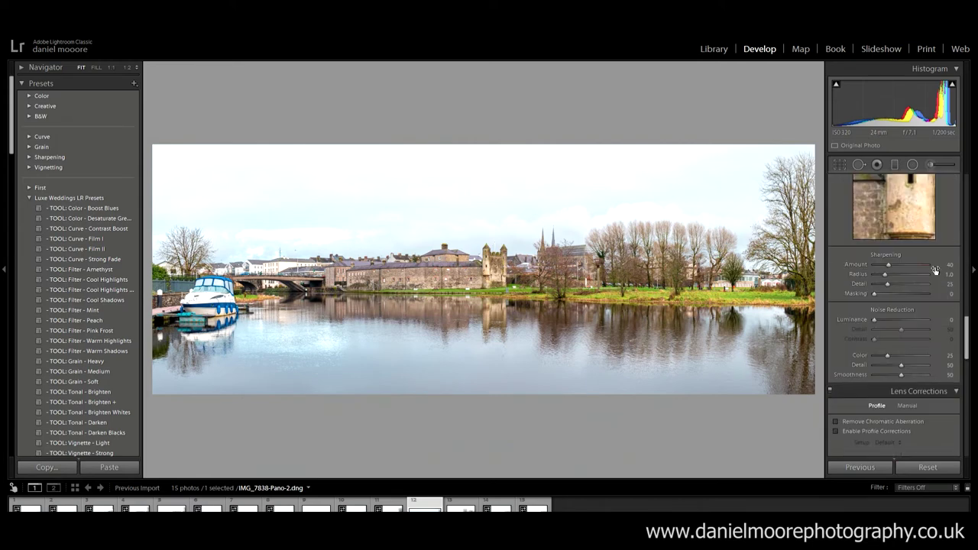
key(z)
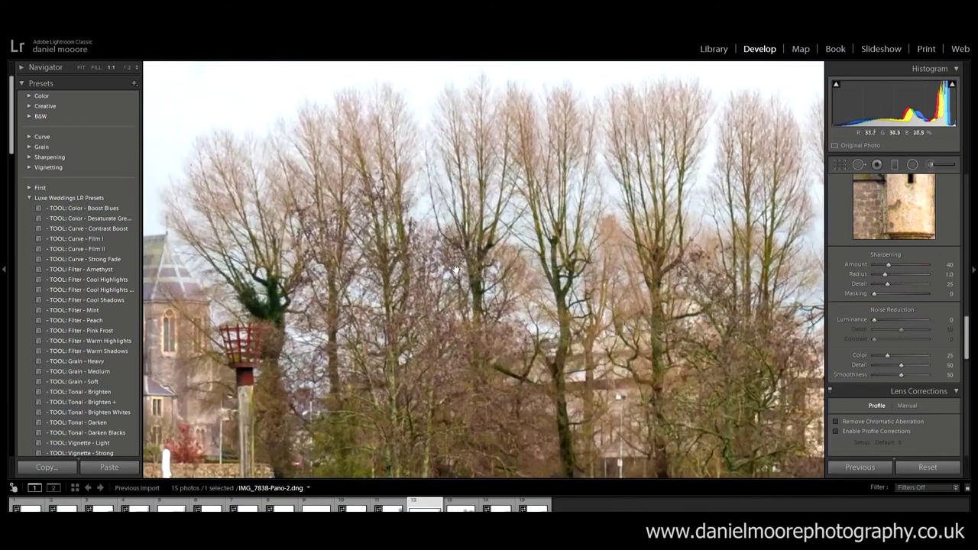
drag(368, 191, 772, 125)
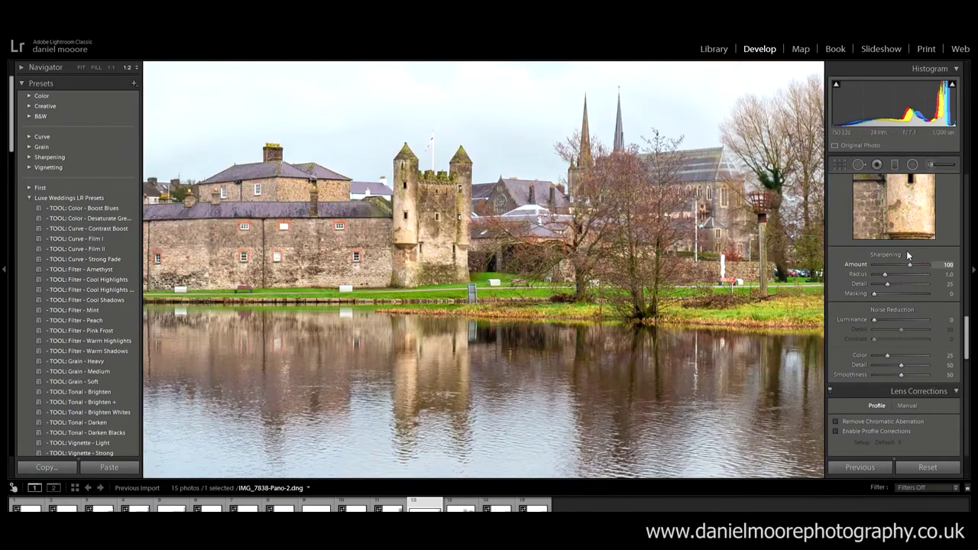
drag(907, 253, 900, 252)
drag(898, 252, 897, 252)
Step: Examine the sharpened detail at close range across the moored boat, the bridge and the long stone wall
click(560, 292)
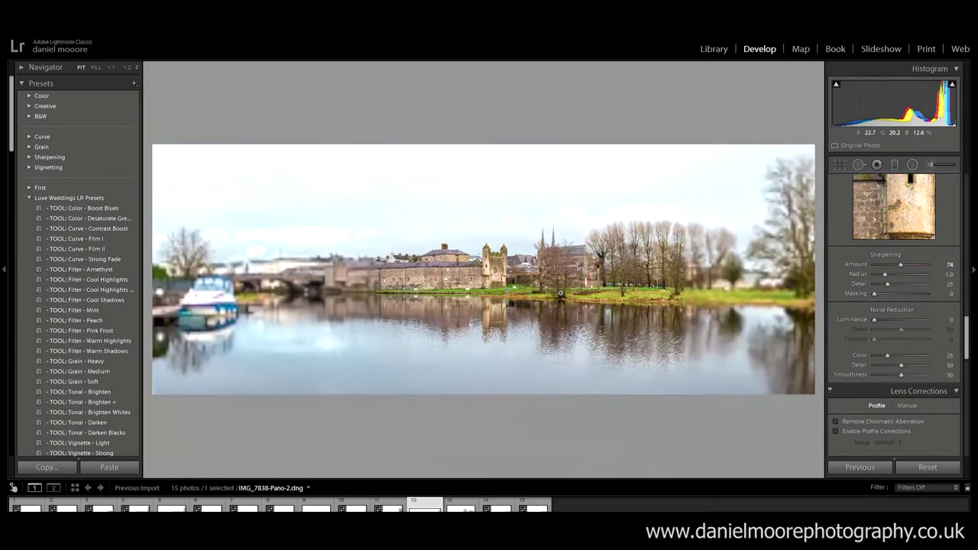
click(262, 319)
drag(246, 243, 723, 192)
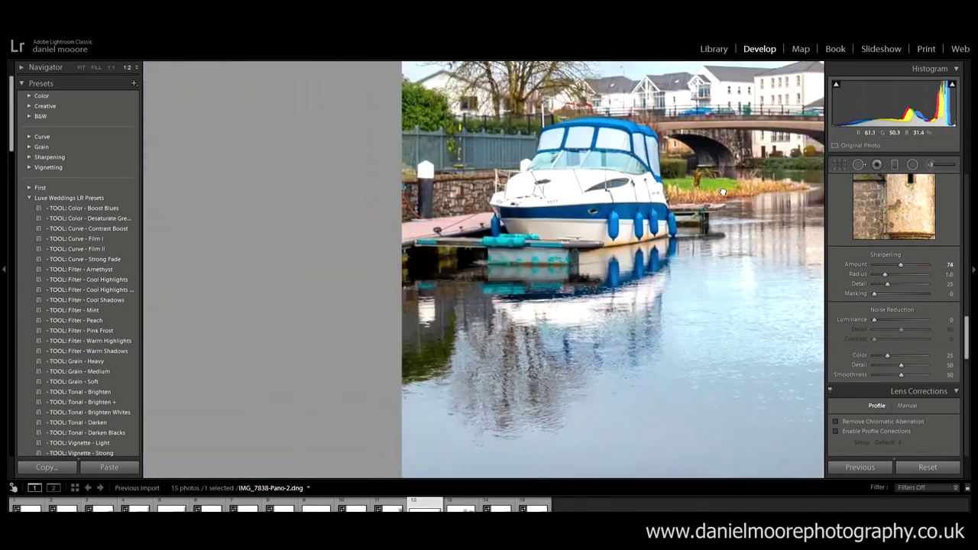
drag(726, 157, 518, 267)
drag(753, 269, 370, 251)
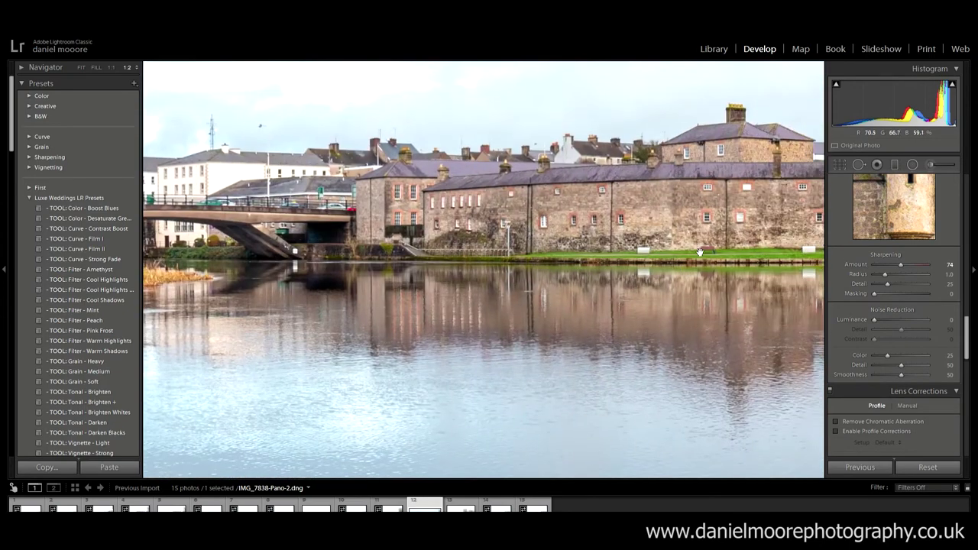
drag(701, 252, 535, 255)
drag(634, 256, 293, 215)
click(704, 221)
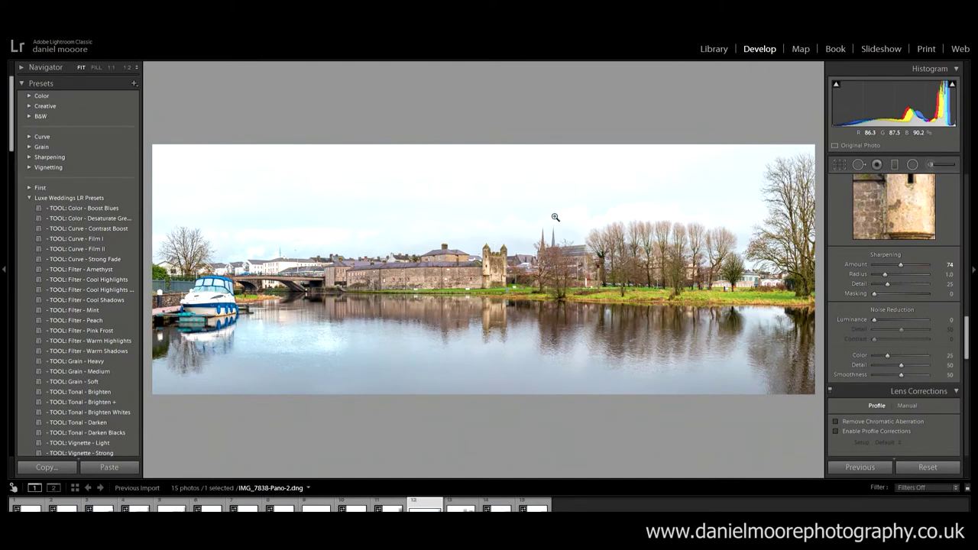
Step: Split-tone the panorama with highlights at hue 218, saturation 8, and shadows at hue 99, saturation 7
scroll(895, 283, up, 4)
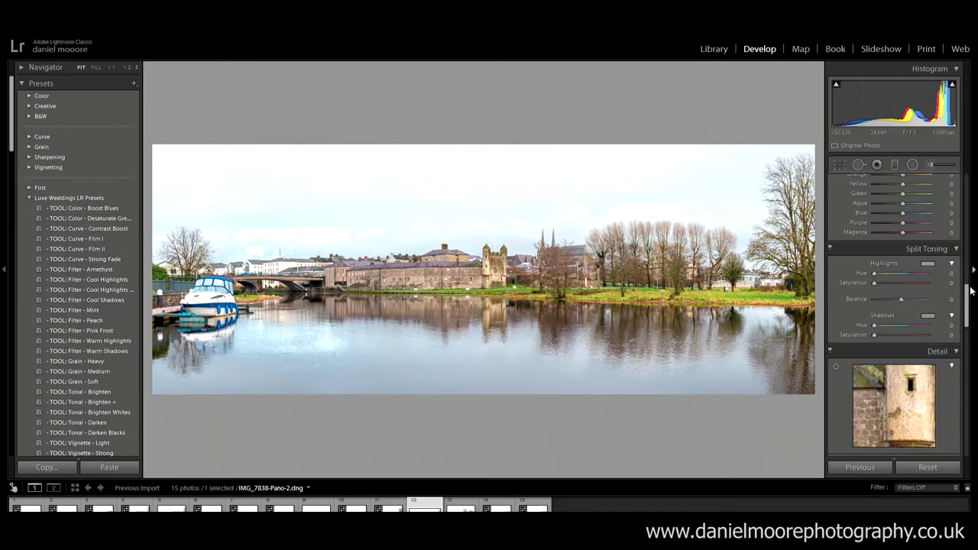
click(928, 263)
drag(855, 283, 834, 307)
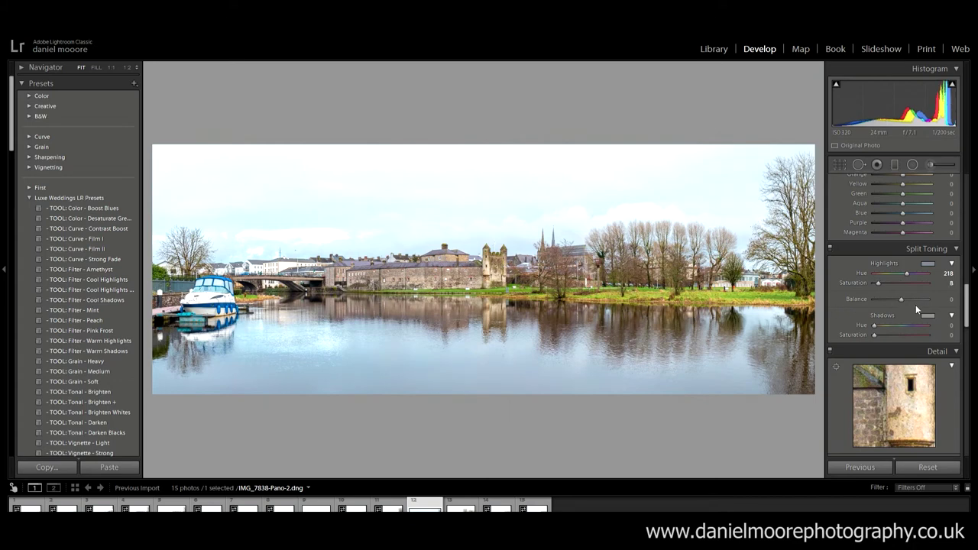
drag(927, 315, 787, 350)
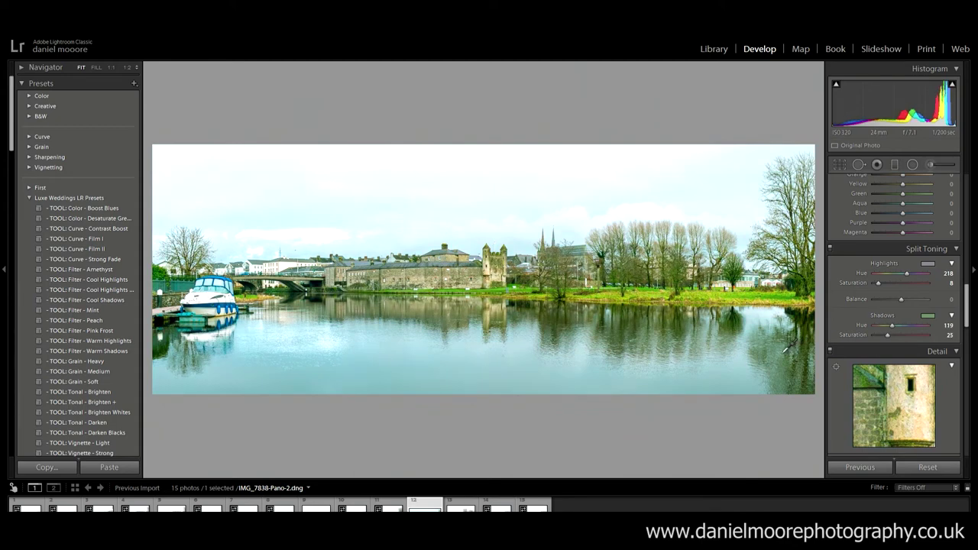
drag(845, 357, 834, 360)
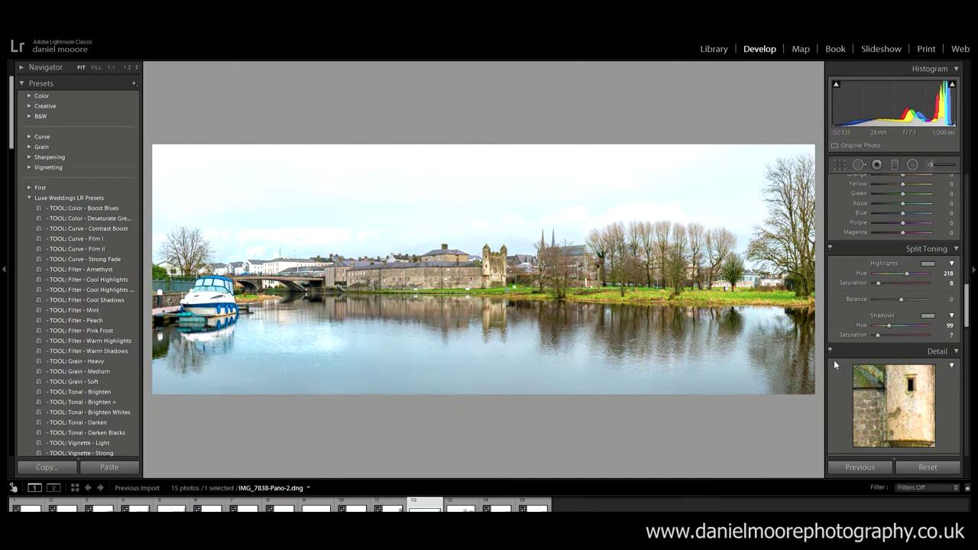
Step: Set the saturation of the panorama's blues to +42
scroll(915, 329, up, 5)
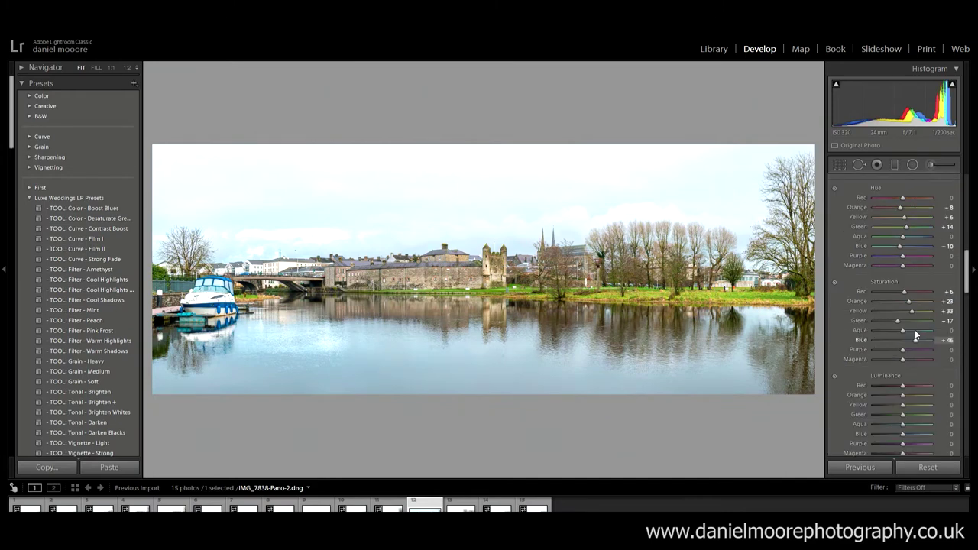
mouse_move(915, 329)
mouse_down()
mouse_move(905, 329)
mouse_move(914, 328)
mouse_up()
Step: Brush an adjustment mask over the castle towers and the long stone wall, using exposure -4.00 to show the coverage
click(499, 243)
drag(616, 300, 836, 243)
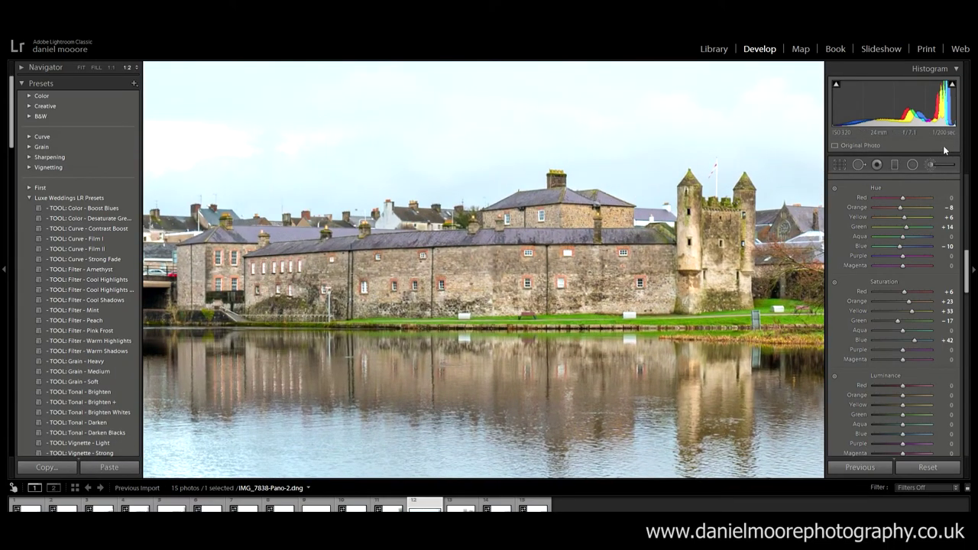
click(941, 160)
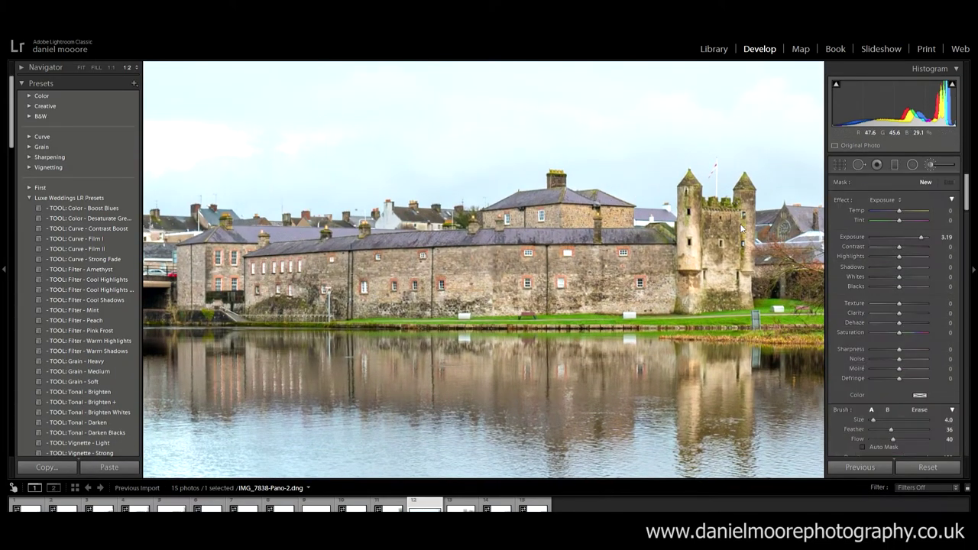
drag(707, 241, 748, 242)
drag(321, 267, 218, 267)
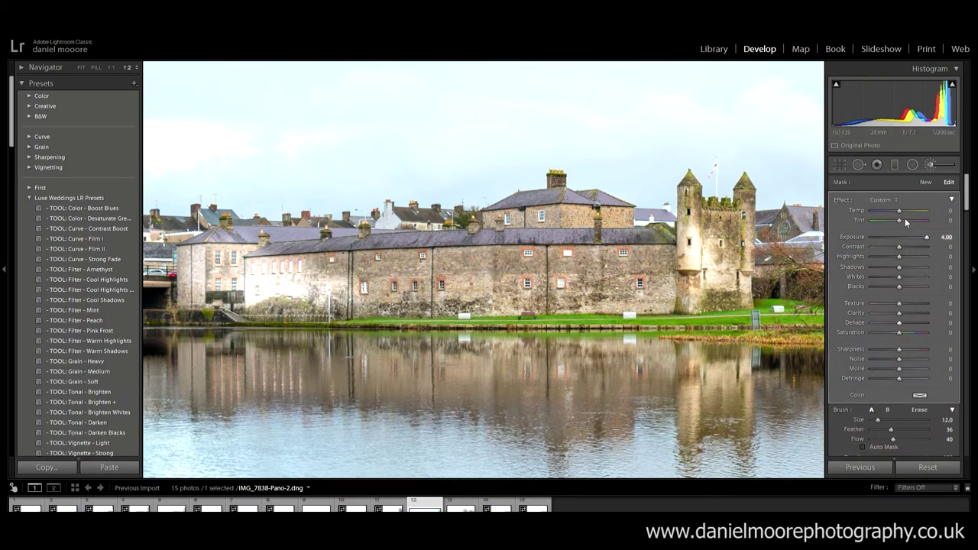
drag(921, 237, 872, 237)
mouse_move(229, 291)
mouse_down()
mouse_move(220, 269)
mouse_move(494, 311)
mouse_move(721, 304)
mouse_up()
mouse_move(405, 252)
mouse_down()
mouse_move(312, 255)
mouse_move(634, 214)
mouse_move(328, 305)
mouse_move(724, 303)
mouse_move(679, 208)
mouse_move(774, 302)
mouse_up()
Step: Extend the brushed mask over the castle's and wall's reflections, and set its exposure to 0 and saturation to -17
scroll(735, 407, down, 1)
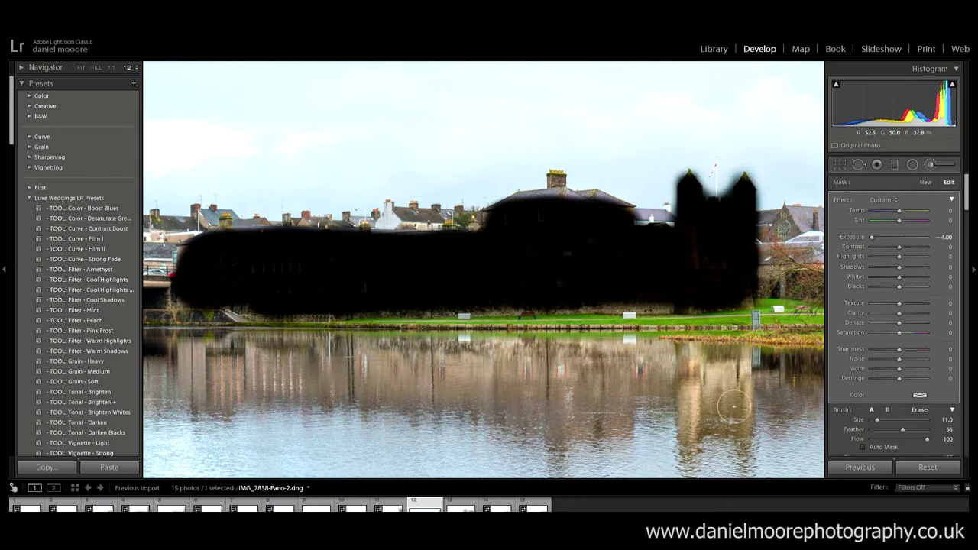
mouse_move(294, 353)
mouse_down()
mouse_move(697, 389)
mouse_move(279, 369)
mouse_up()
drag(279, 368, 561, 388)
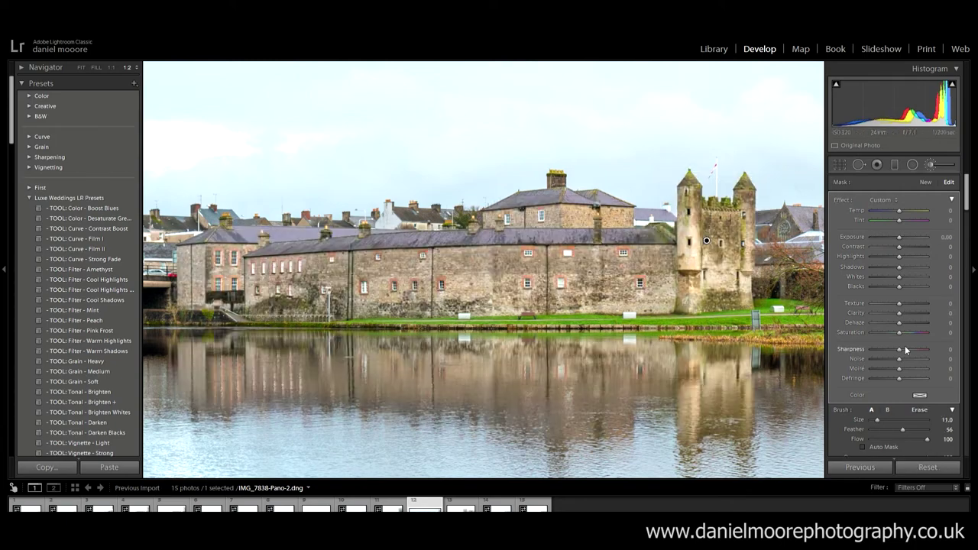
drag(900, 332, 894, 332)
Step: Erase the brushed mask from the long wall and its reflection at exposure -4.00, keeping the tower and its reflection covered
drag(900, 237, 872, 237)
mouse_move(184, 260)
alt+mouse_down()
mouse_move(266, 236)
mouse_move(507, 426)
mouse_move(678, 244)
mouse_move(714, 382)
alt+mouse_up()
scroll(702, 295, up, 2)
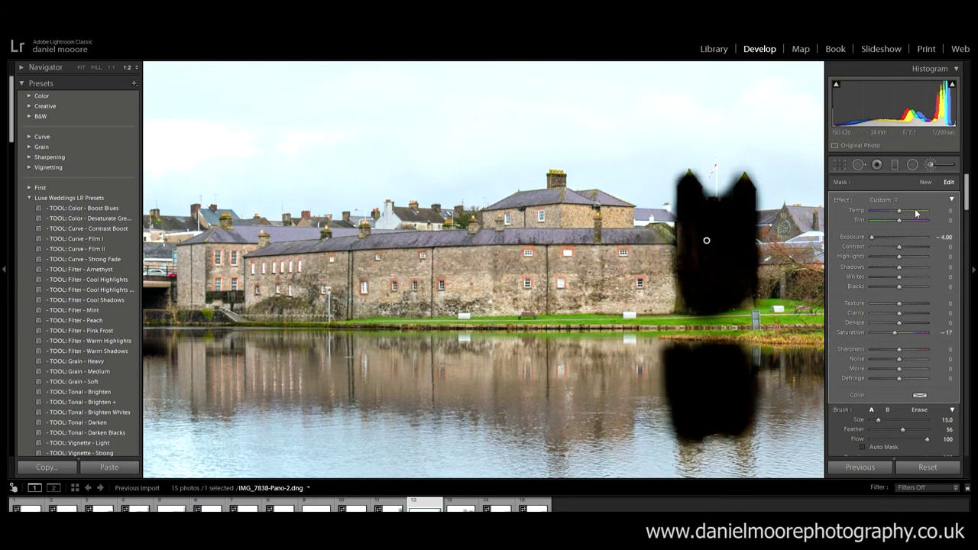
Step: Set the tower mask's exposure to 0 and readjust its negative saturation
click(944, 236)
text(0)
key(Return)
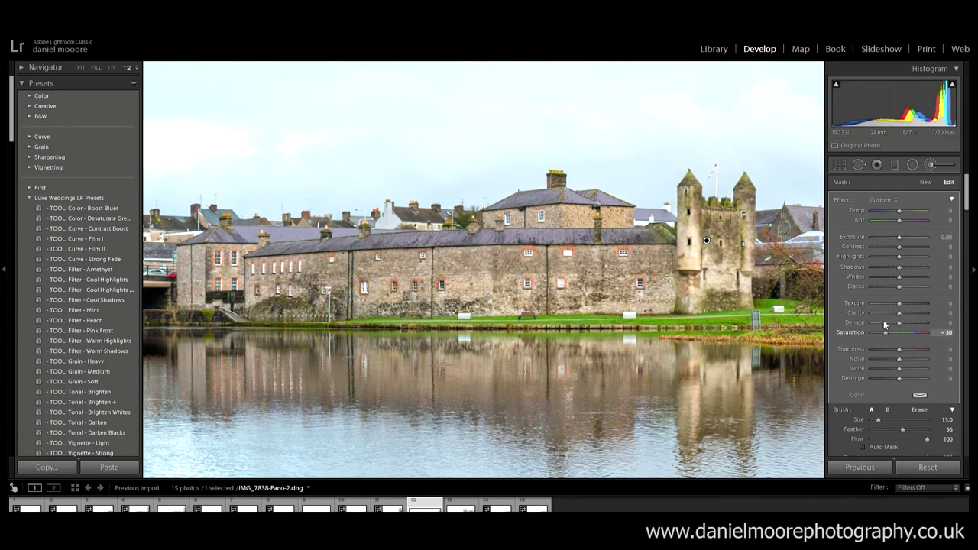
drag(887, 322, 893, 322)
drag(893, 332, 898, 318)
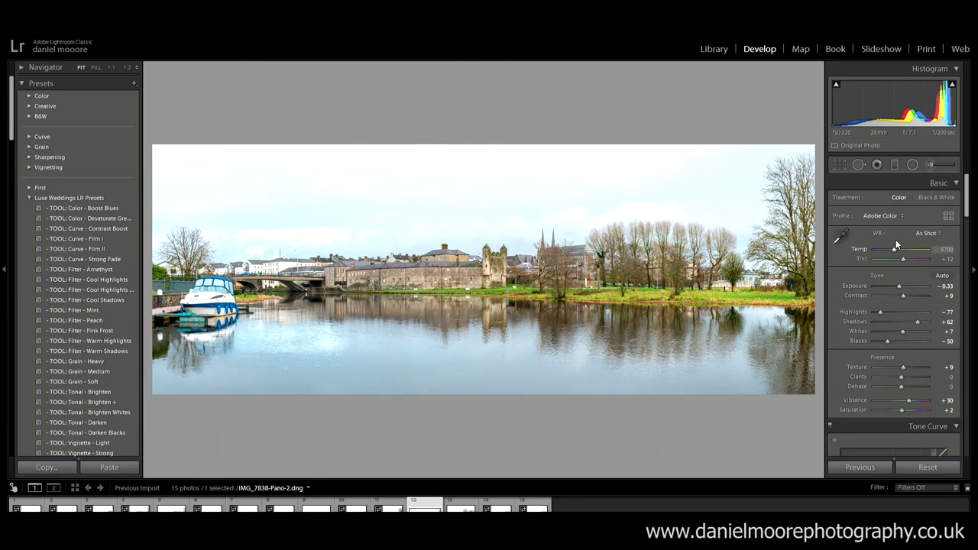
Step: Refine the panorama's overall colour and tone with temperature 6191, stronger blue saturation and shadows at +70
drag(894, 237, 897, 236)
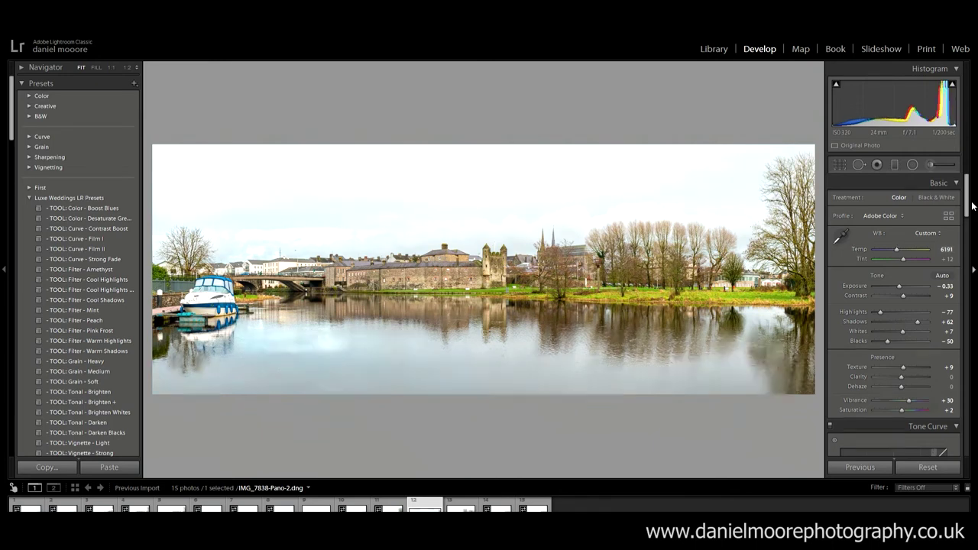
scroll(967, 197, down, 10)
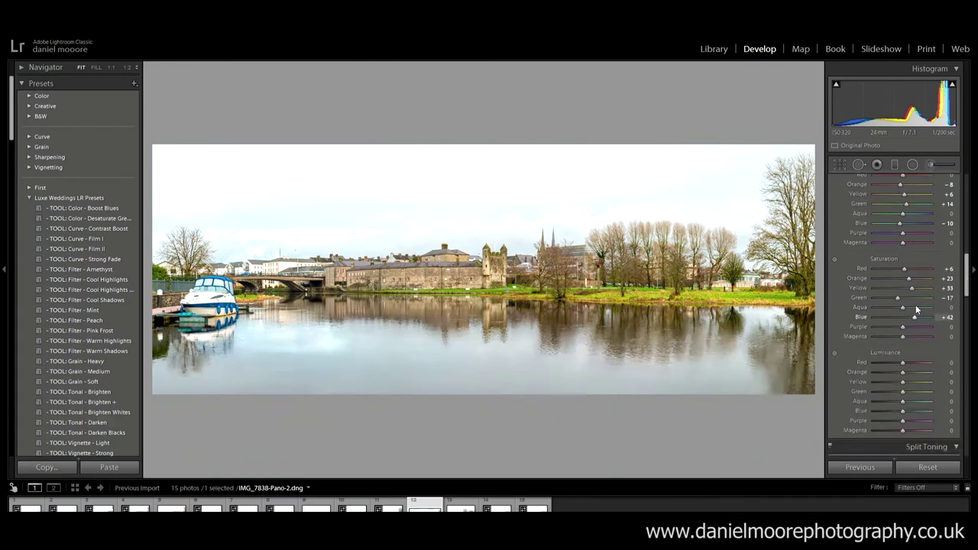
mouse_move(919, 309)
mouse_down()
mouse_move(905, 305)
mouse_move(922, 308)
mouse_up()
scroll(934, 339, up, 7)
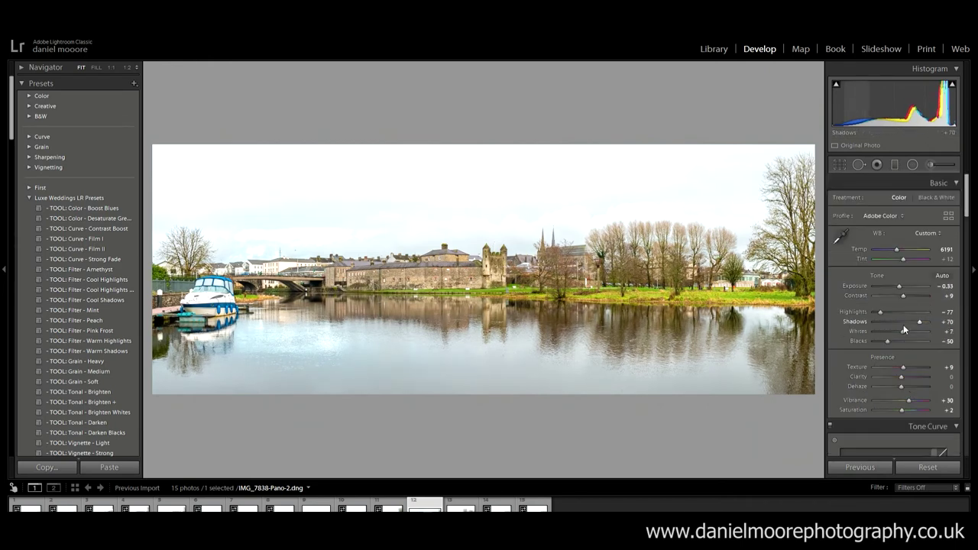
Step: Draw a graduated filter from the river's lower edge up to the far bank, with exposure 0 and texture -52
key(m)
drag(511, 390, 507, 282)
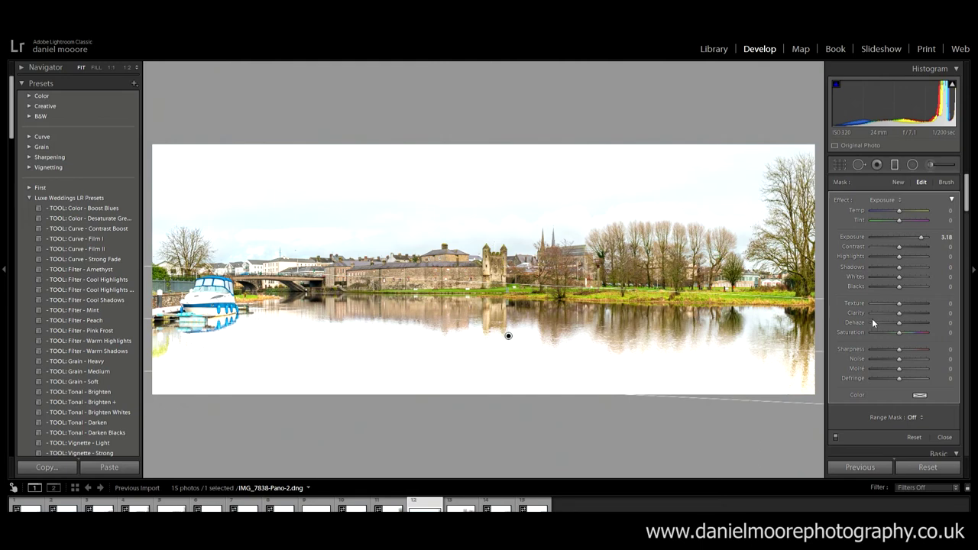
drag(899, 303, 884, 290)
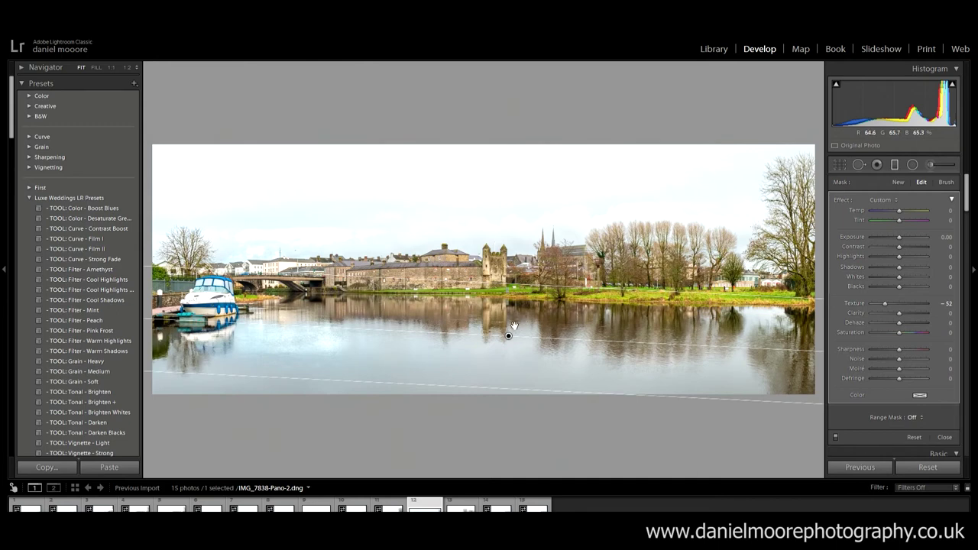
Step: Try exposure -2.22 on the water's graduated filter while in its erase brush, and undo that change
click(946, 182)
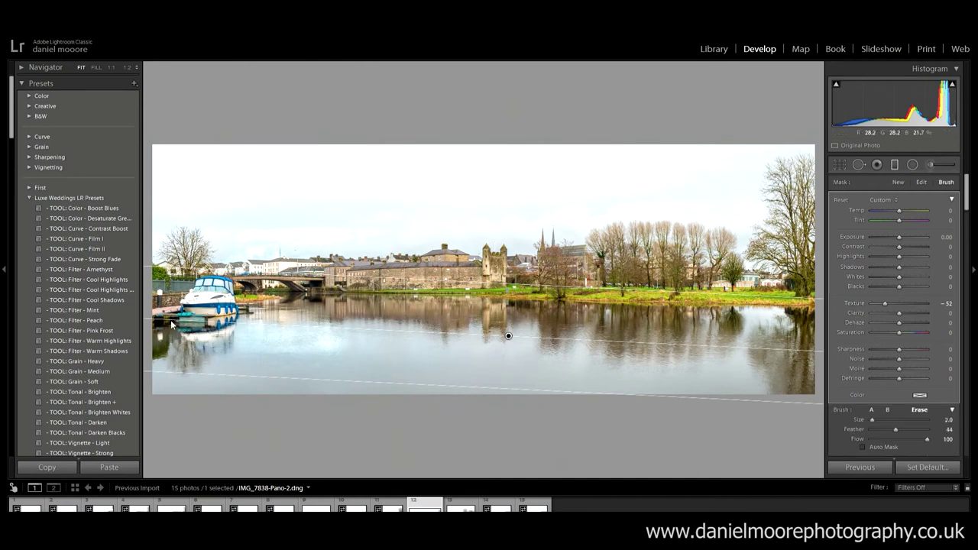
drag(899, 237, 885, 237)
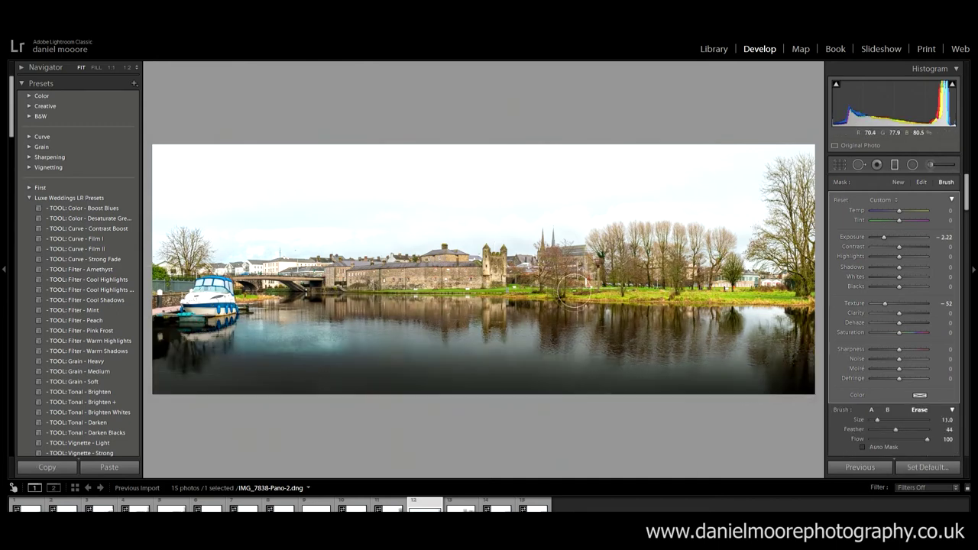
key(ctrl+z)
key(m)
Step: Place a wide elliptical radial filter over the sky with exposure 0.15 and a yellow tint, and duplicate it over the water
key(shift+m)
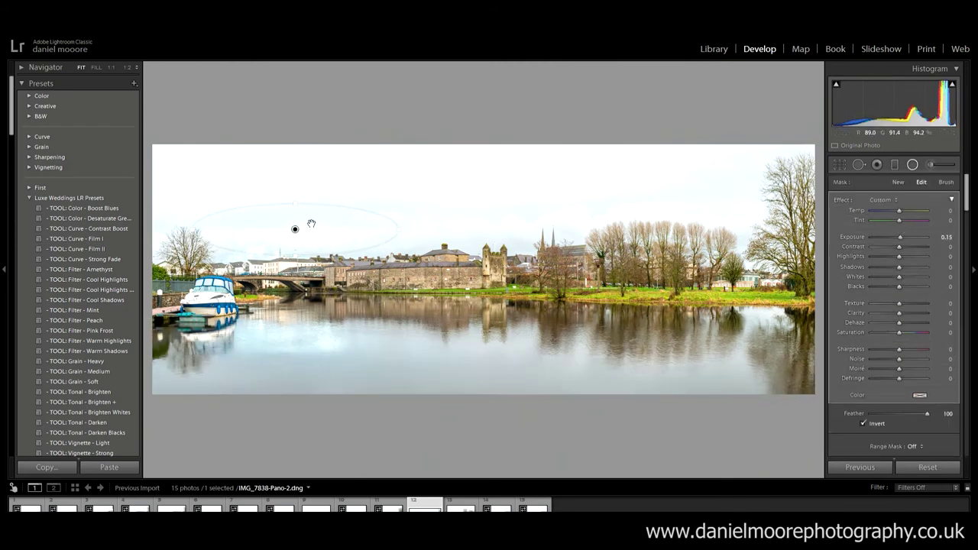
drag(295, 229, 293, 162)
drag(398, 162, 821, 162)
drag(292, 138, 293, 68)
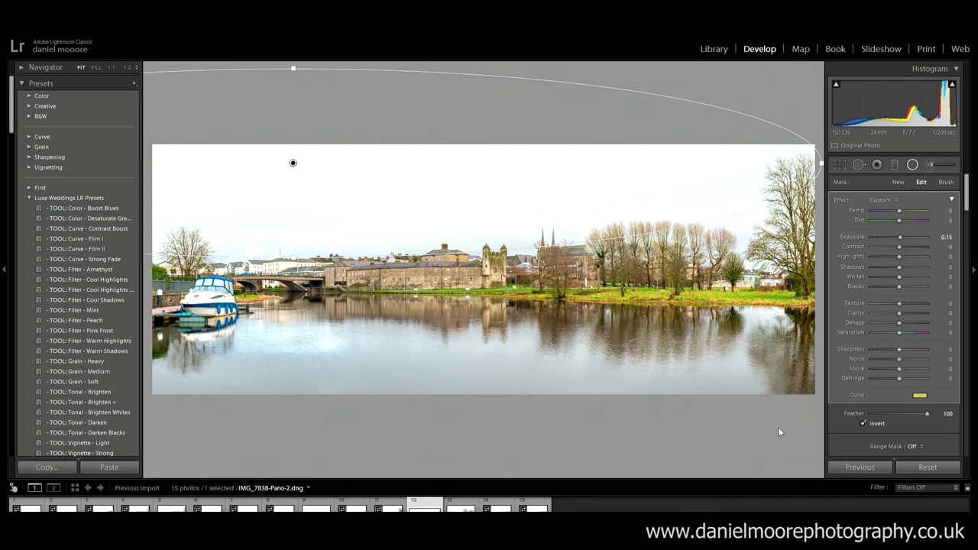
ctrl+alt+drag(292, 163, 316, 356)
key(shift+m)
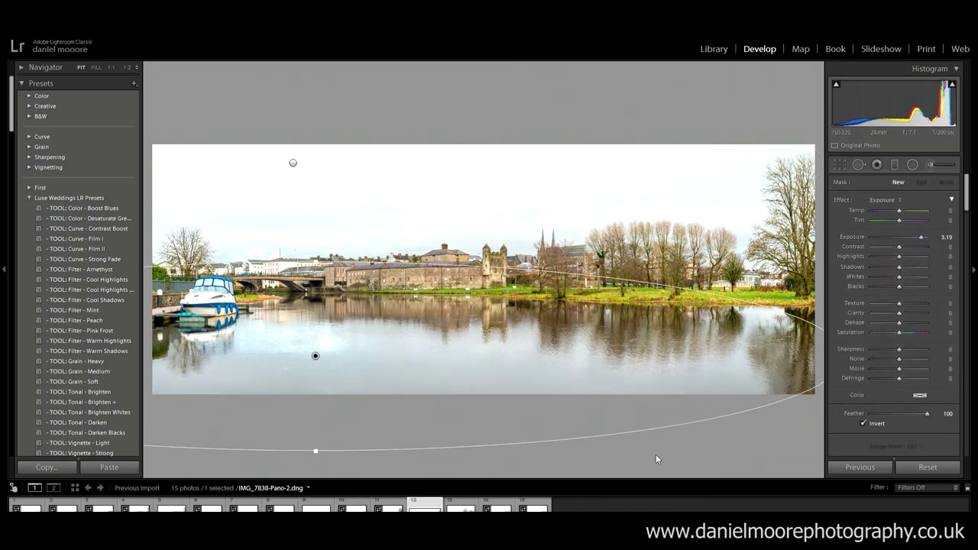
Step: Set the panorama's vibrance to +26 and its blacks to -52
click(671, 286)
click(671, 310)
drag(908, 400, 916, 380)
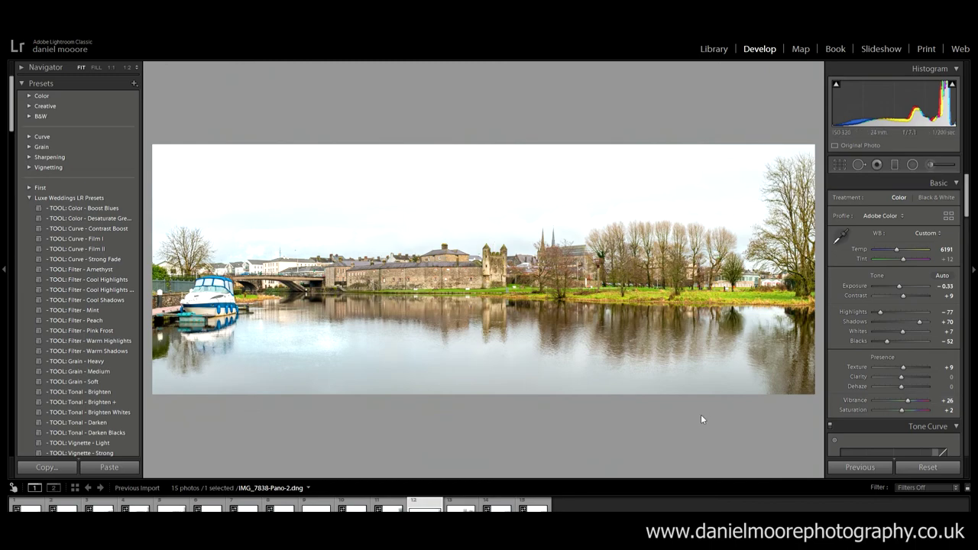
Step: Inspect the edited panorama close up along the tree-lined bank, the castle and the water
click(742, 298)
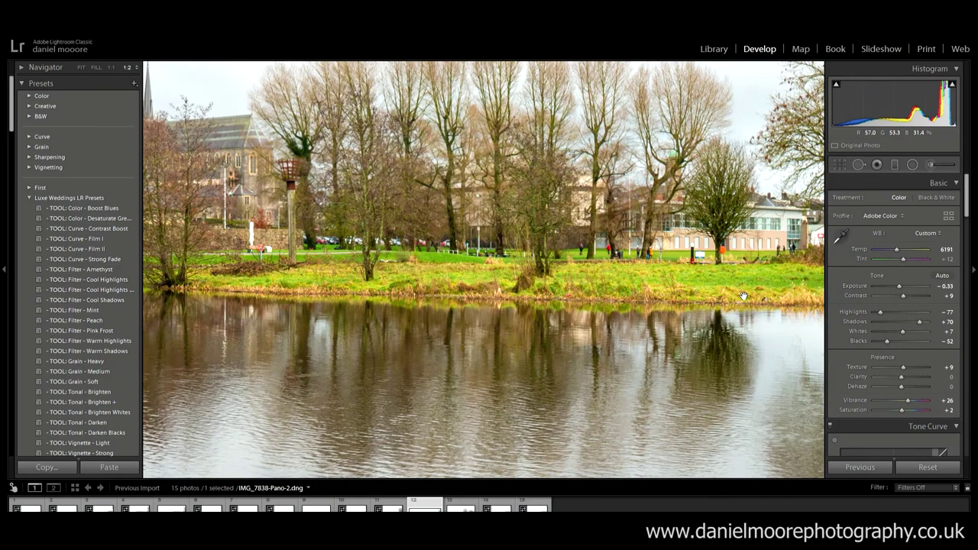
drag(291, 262, 578, 287)
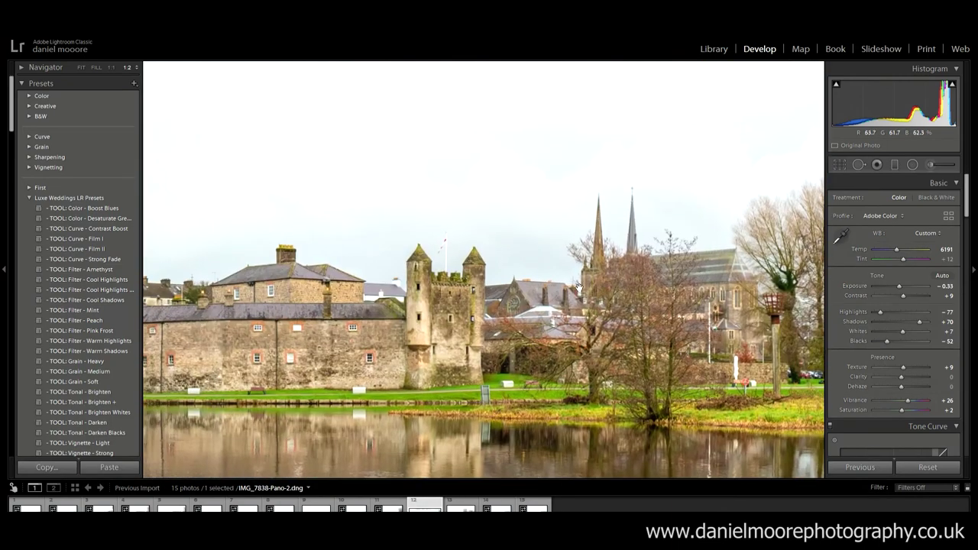
click(565, 179)
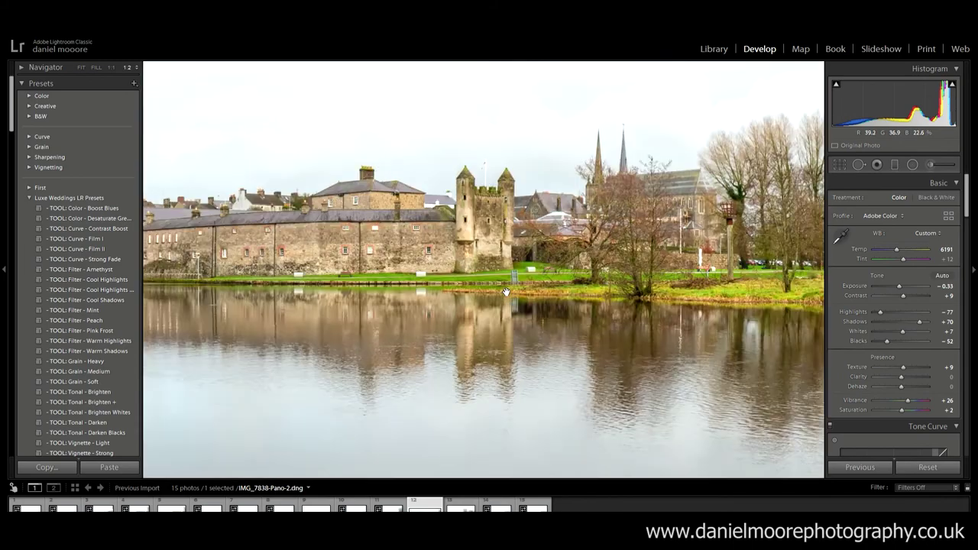
click(508, 293)
click(444, 260)
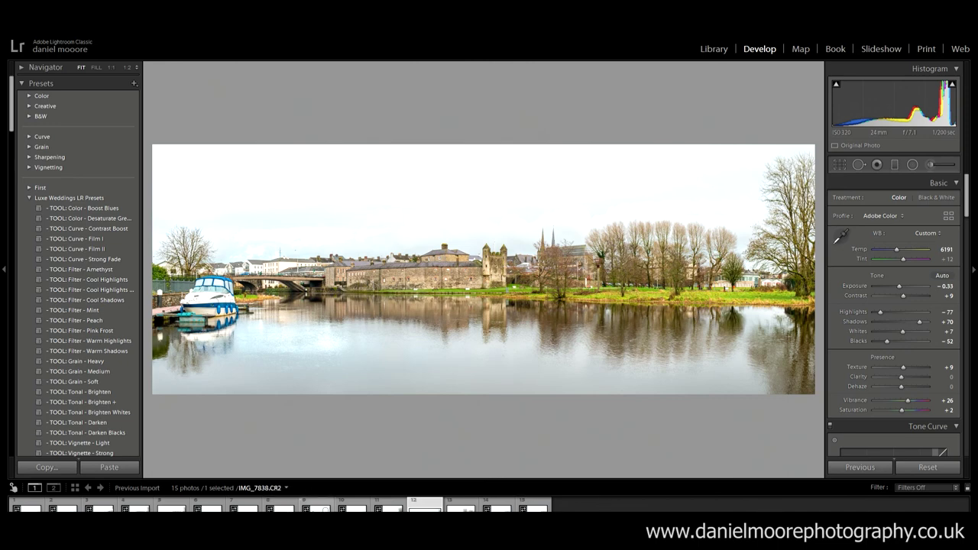
Step: Go through the three unedited source photos in order and return to the panorama to compare them
click(317, 506)
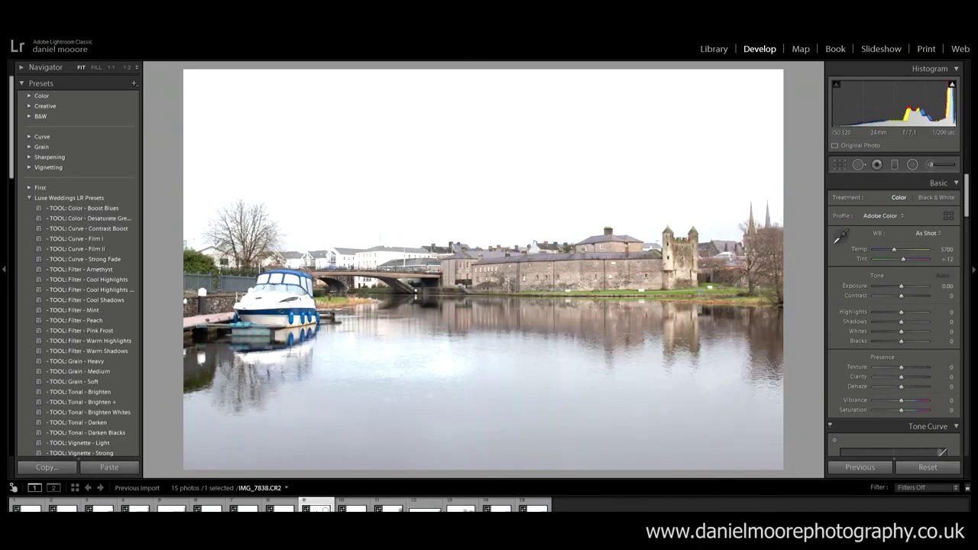
key(Right)
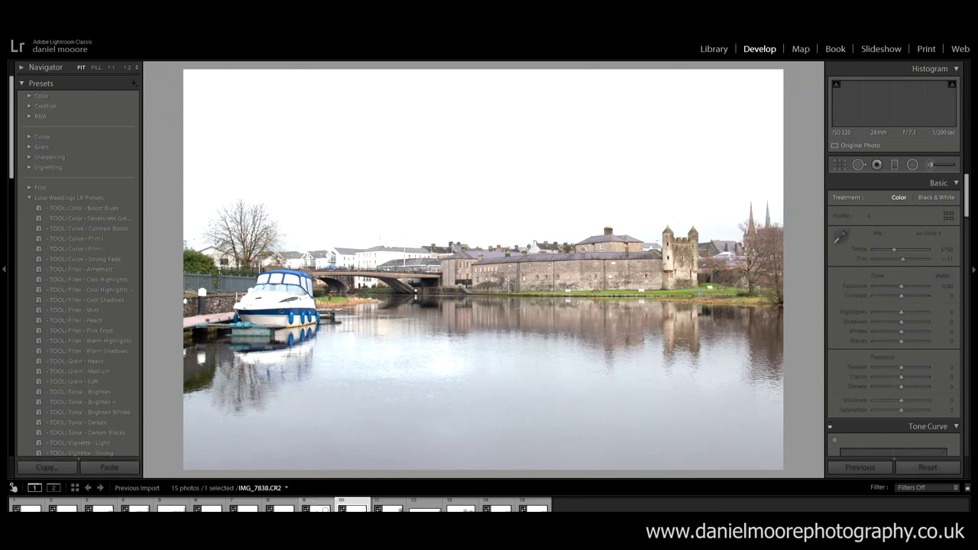
key(Right)
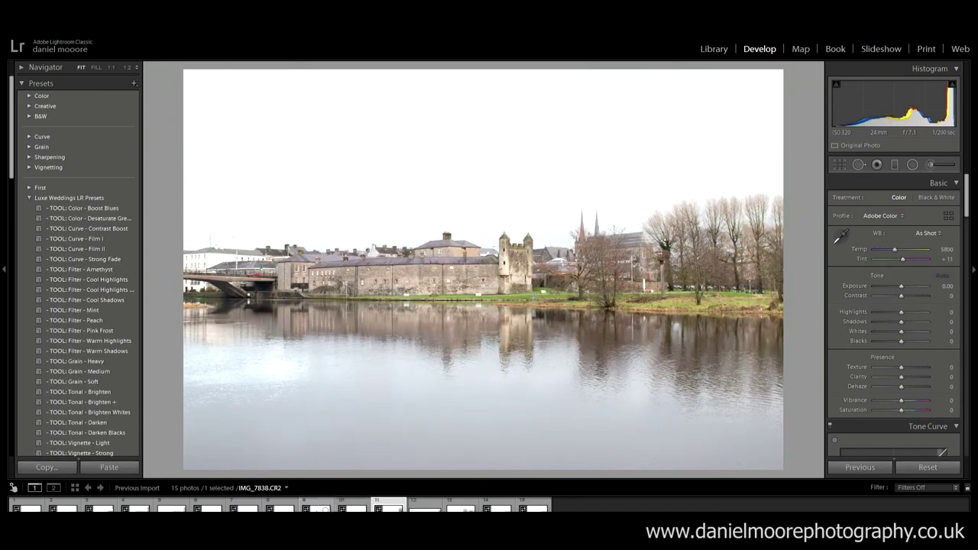
key(Right)
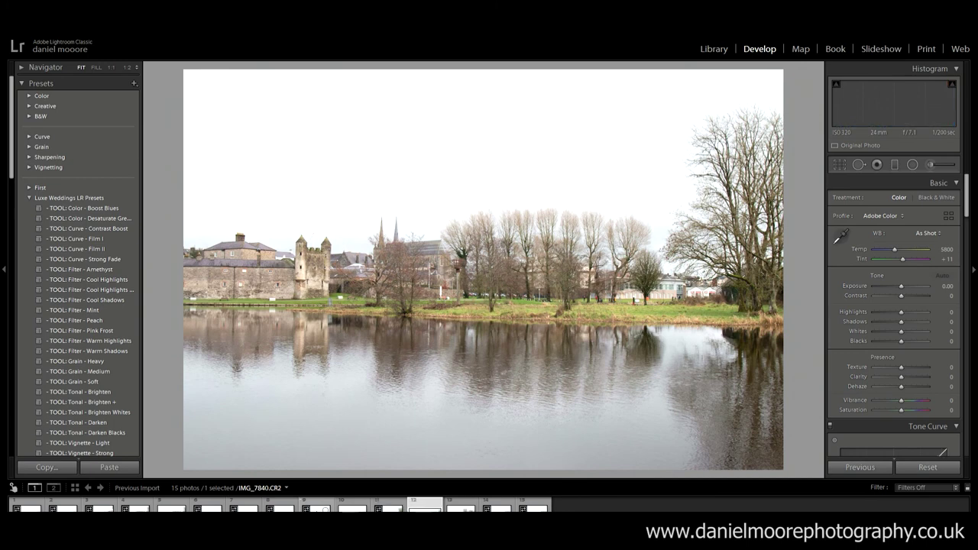